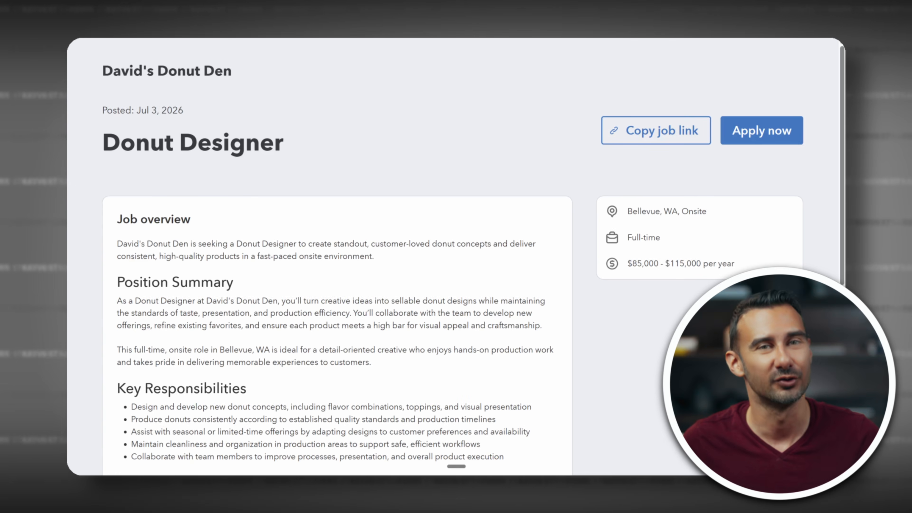
Step: Look through the Donut Designer job posting and the employee handbook draft down to its acknowledgment section
scroll(456, 251, "down", 6)
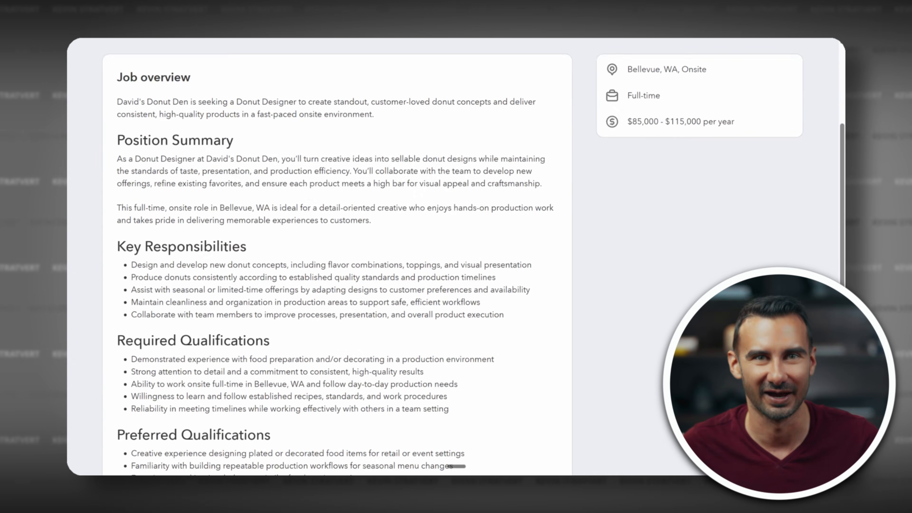
scroll(456, 256, "down", 3)
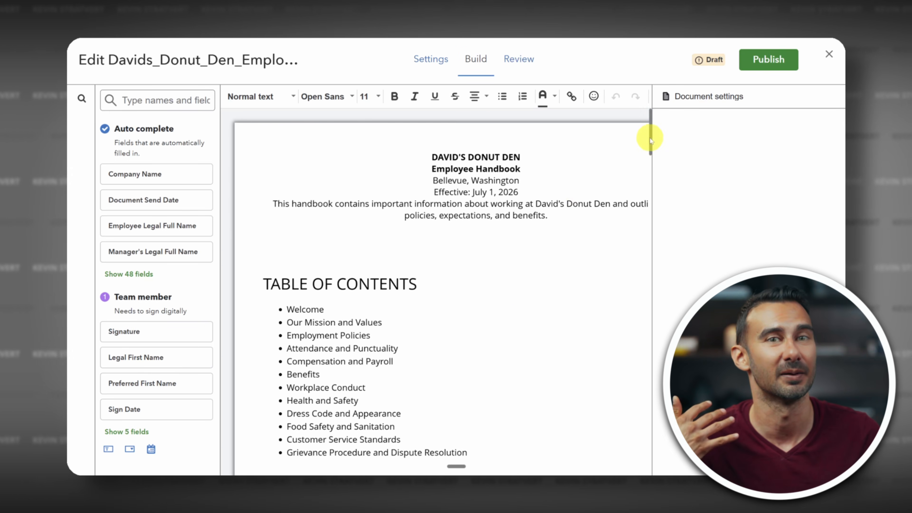
scroll(648, 158, "down", 3)
left_click_drag(649, 161, 644, 464)
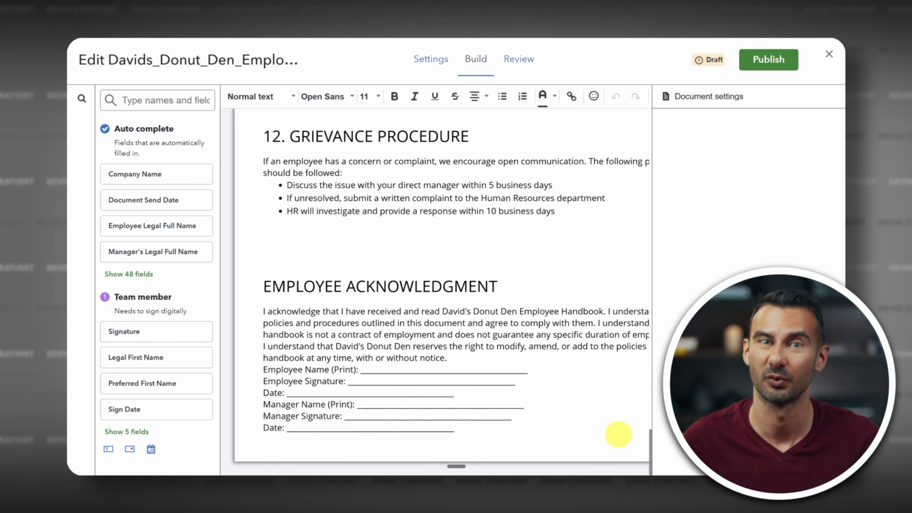
left_click_drag(422, 307, 434, 335)
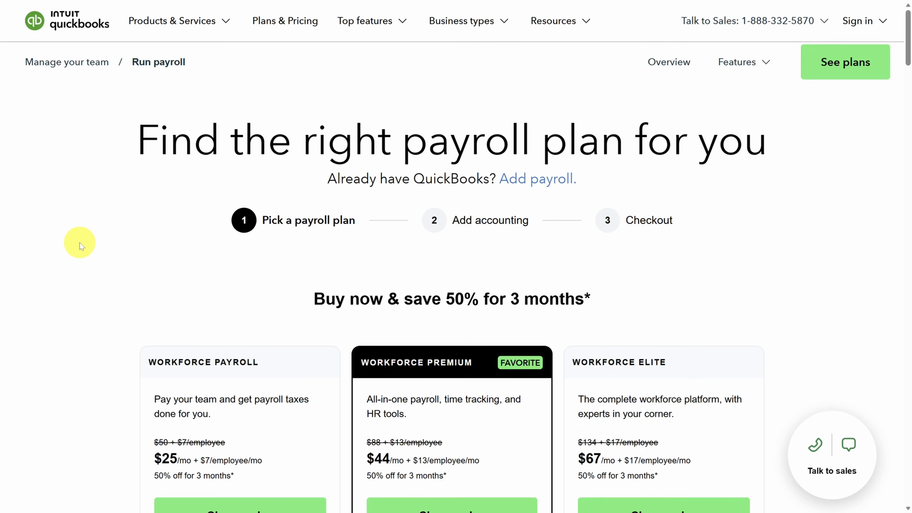
Step: Compare the features included in the Workforce Payroll, Premium and Elite plans
scroll(80, 242, "down", 6)
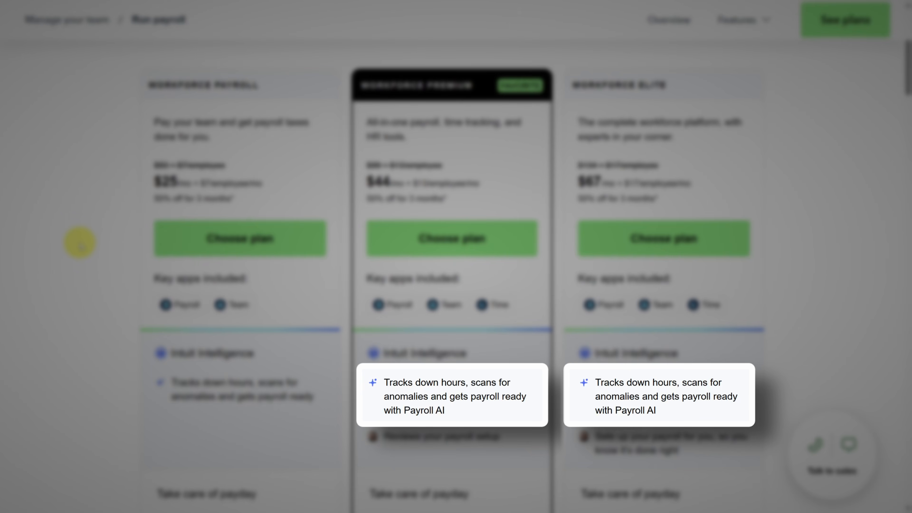
scroll(80, 243, "down", 10)
scroll(80, 242, "down", 5)
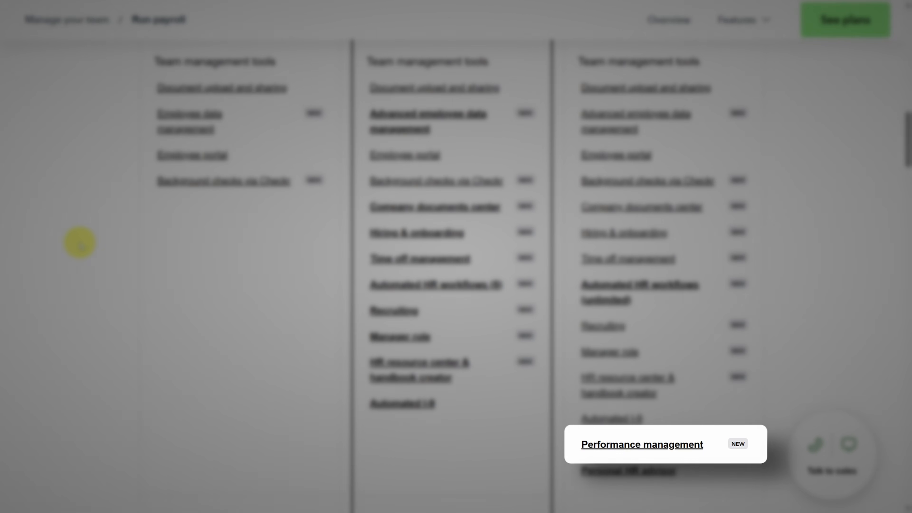
scroll(79, 242, "down", 6)
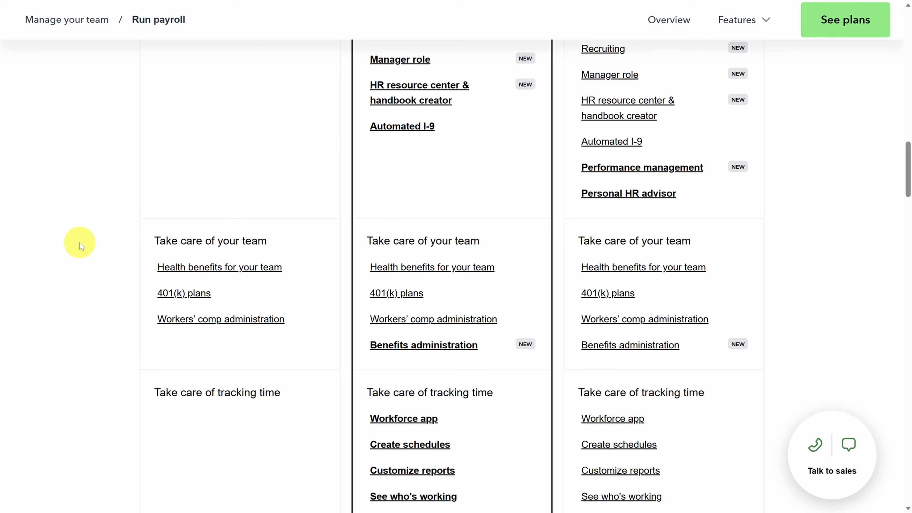
scroll(80, 243, "up", 15)
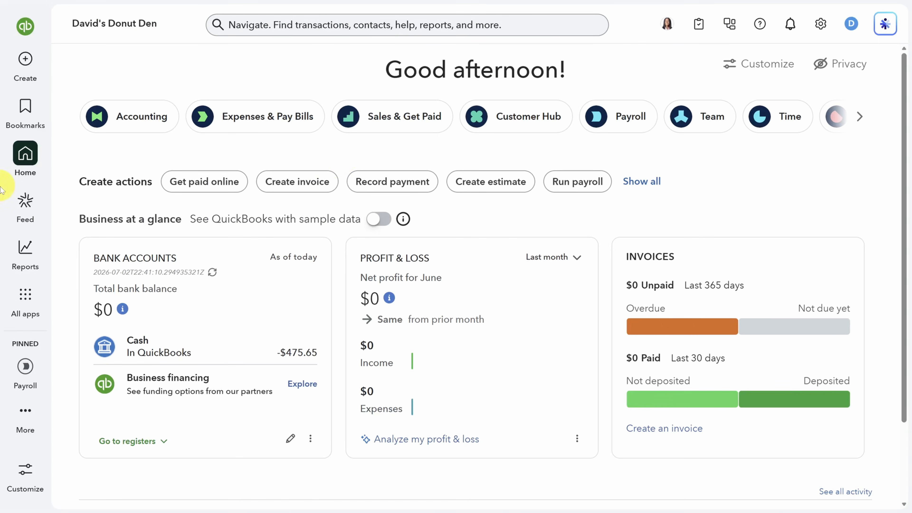
Step: Open the business feed and start the introduction to having payroll prep done automatically
left_click(25, 201)
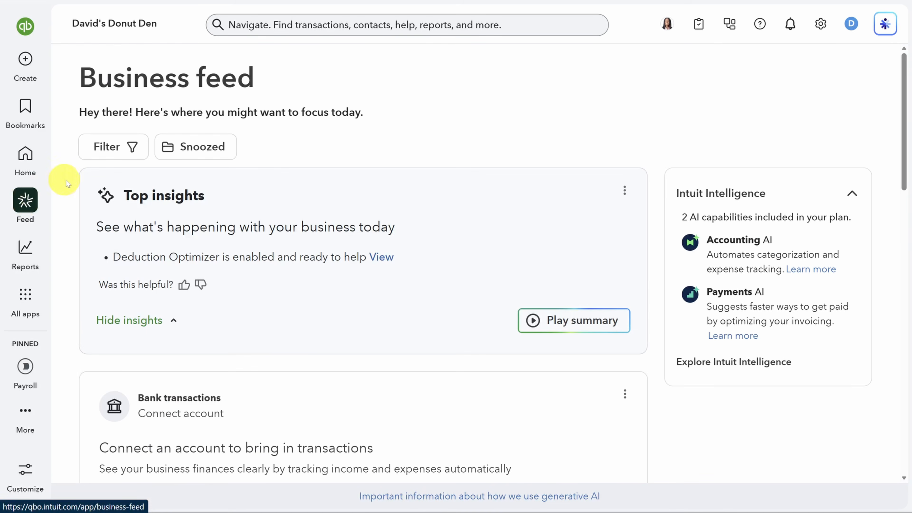
scroll(68, 182, "down", 10)
scroll(68, 183, "down", 3)
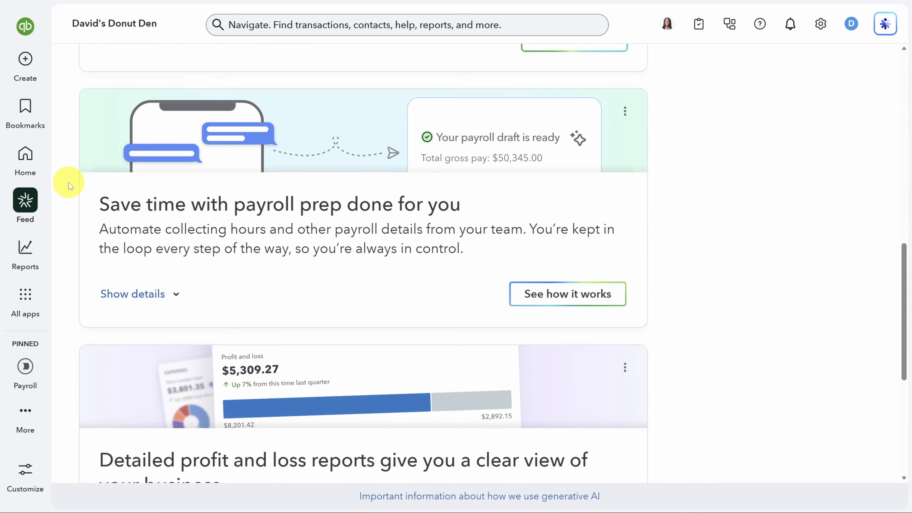
scroll(68, 183, "down", 2)
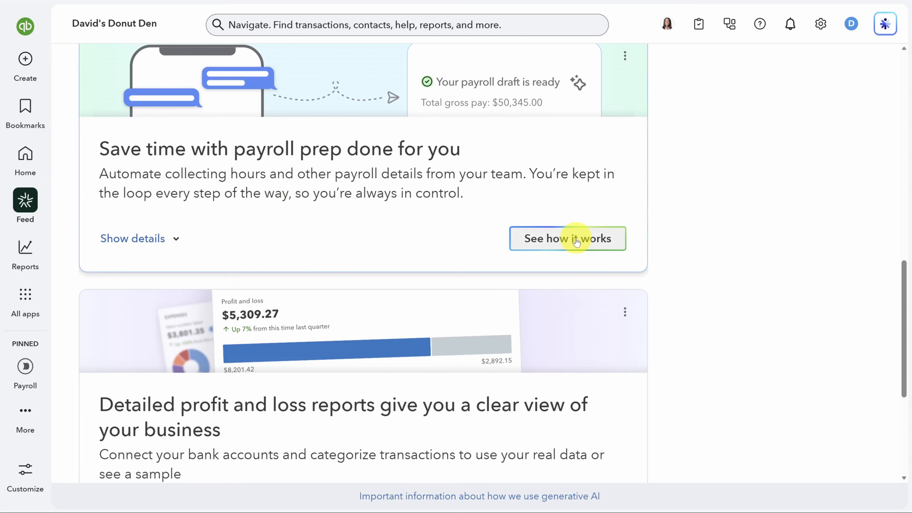
left_click(575, 239)
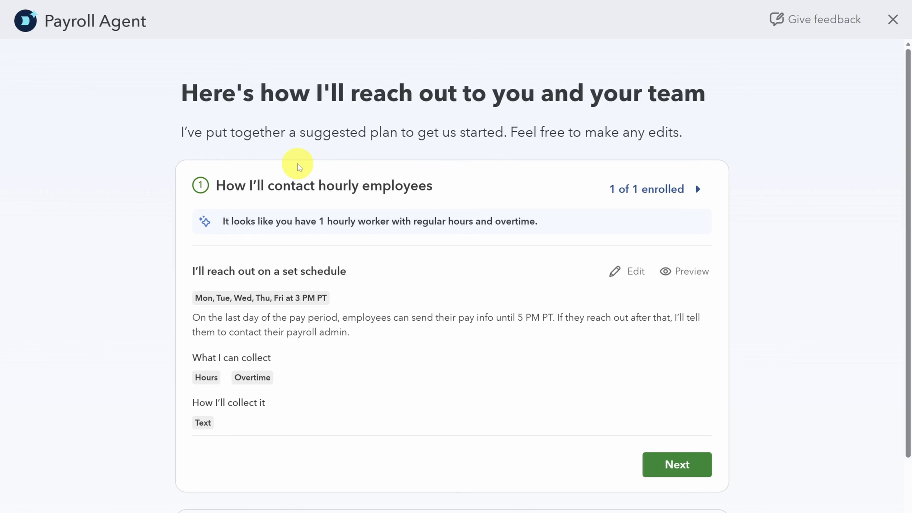
Step: Confirm the set schedule for contacting hourly employees Monday to Friday by text message about hours and overtime, and continue
scroll(297, 163, "down", 3)
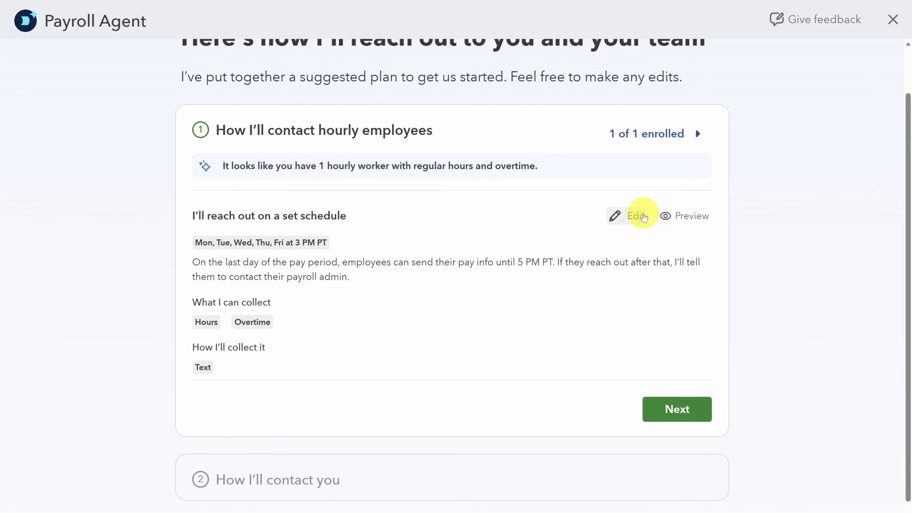
left_click(634, 216)
scroll(503, 264, "down", 6)
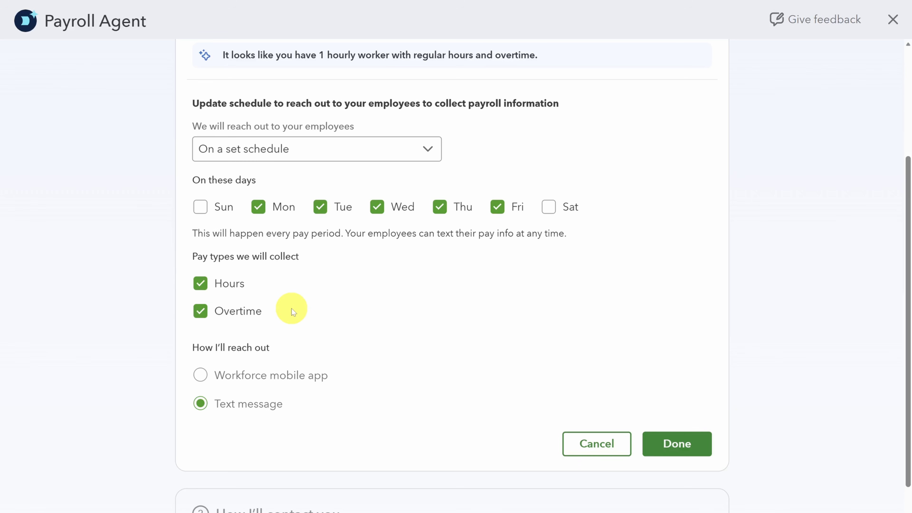
left_click(672, 445)
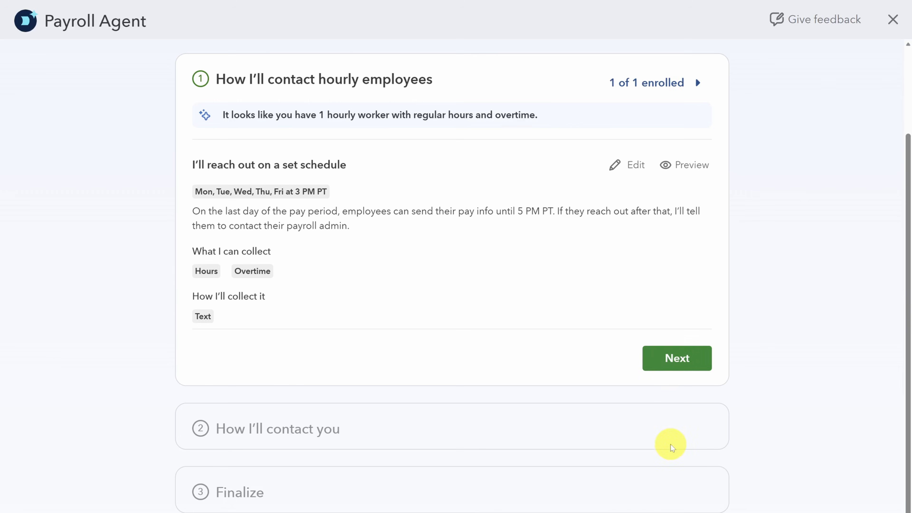
left_click(673, 359)
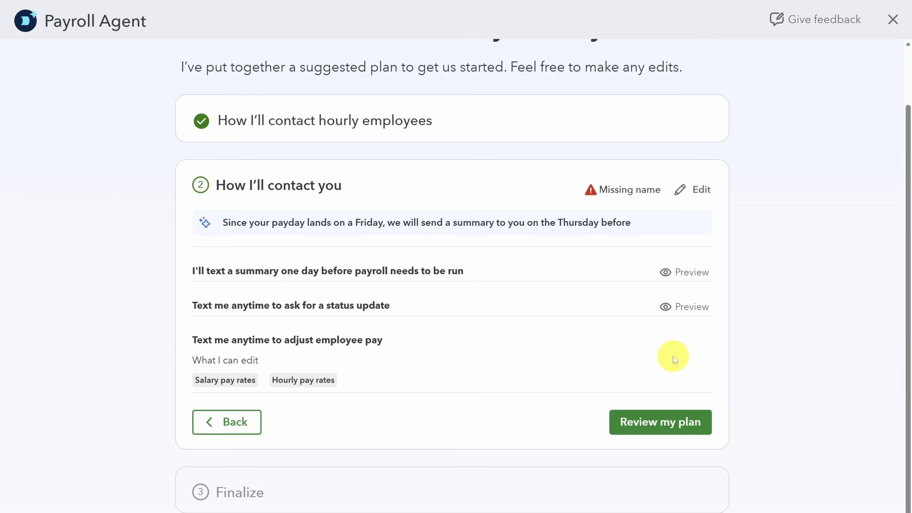
Step: Preview the example summary text sent one day before payroll needs to be run, and dismiss it
left_click(675, 277)
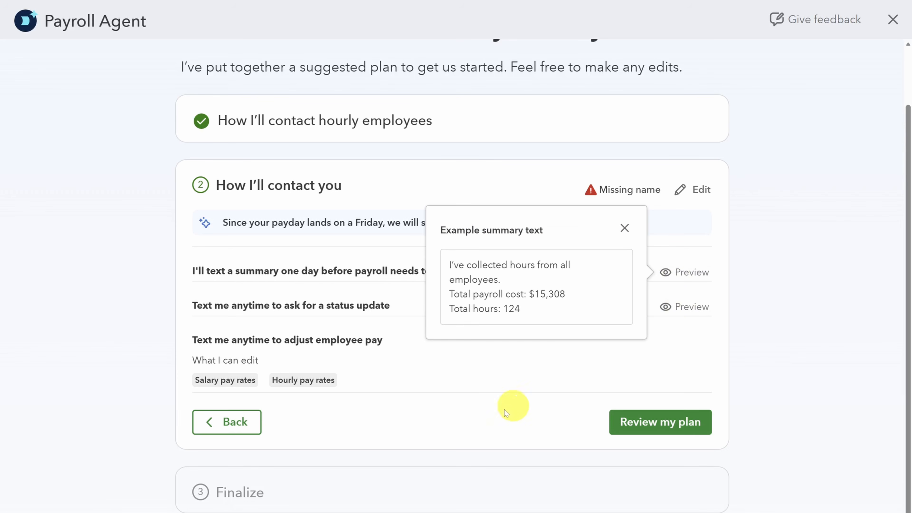
left_click(392, 412)
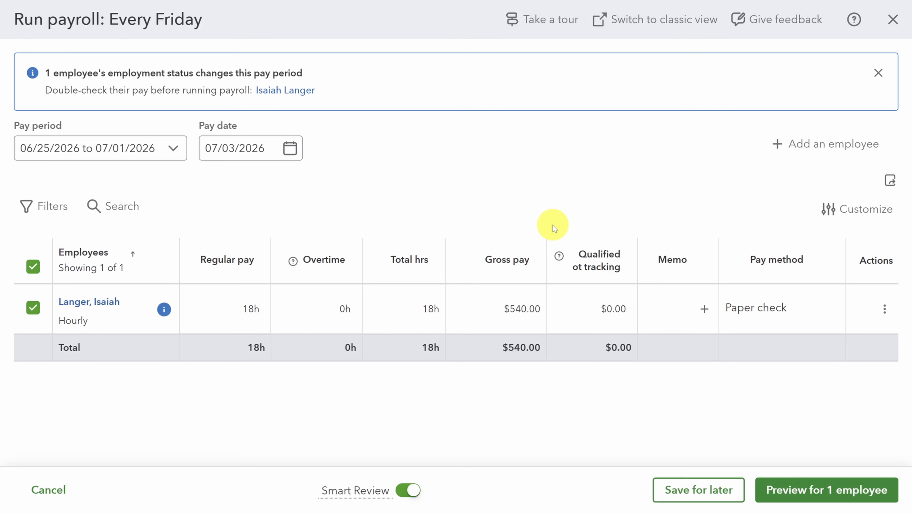
Step: Leave the payroll run and try selecting the salaried employee for Auto Payroll, exiting the setup without saving
left_click(892, 19)
scroll(678, 351, "down", 5)
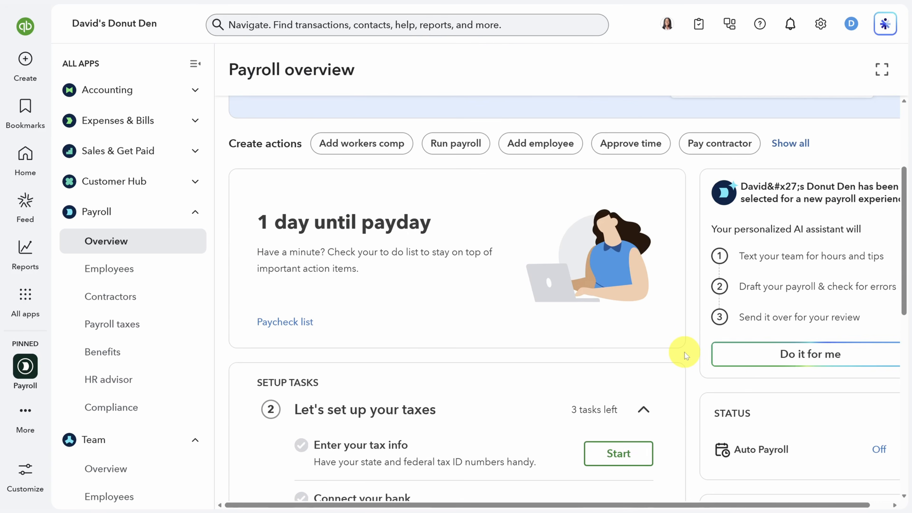
scroll(686, 354, "down", 5)
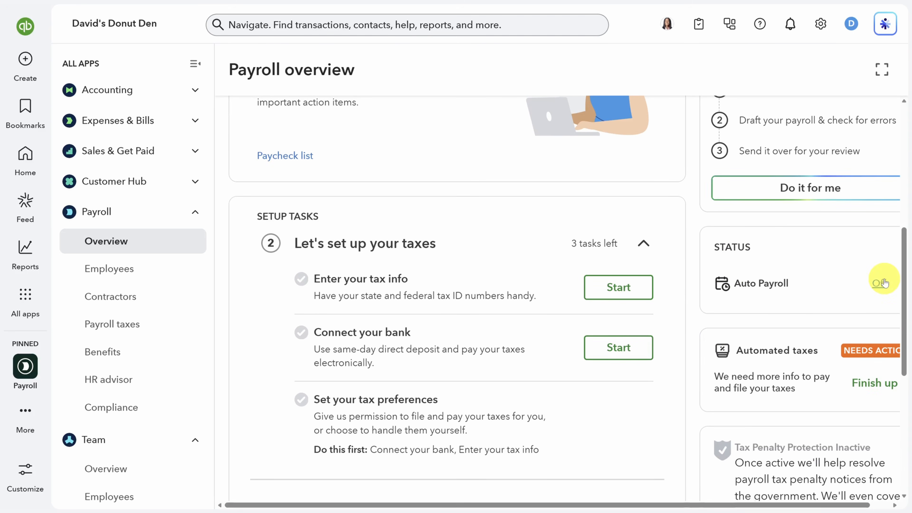
left_click(880, 284)
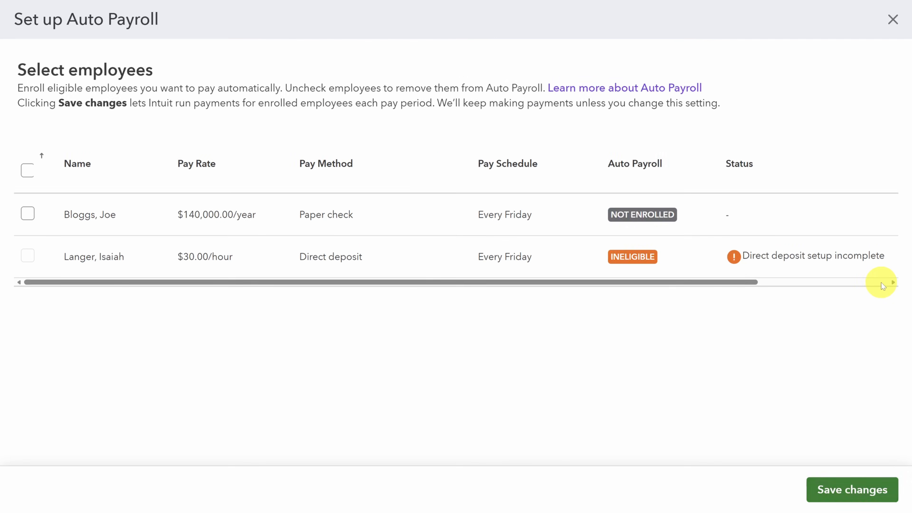
left_click(27, 213)
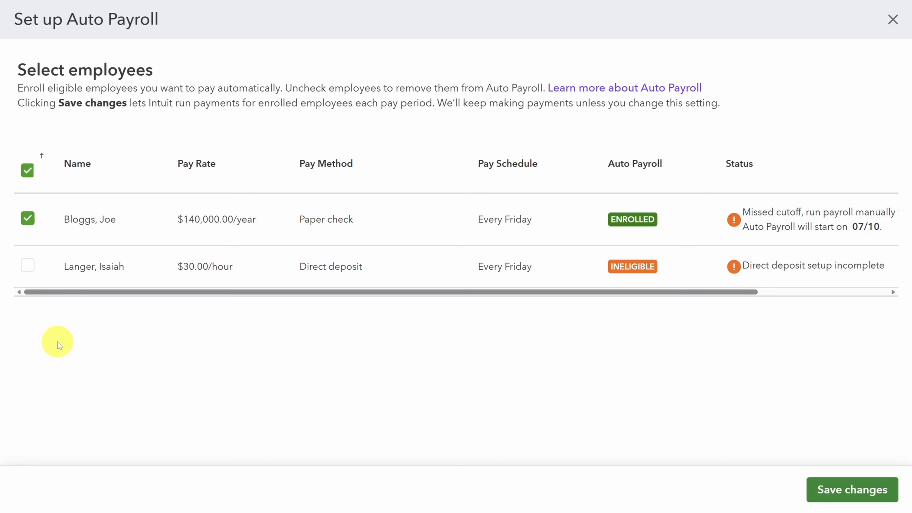
left_click(890, 24)
left_click(516, 303)
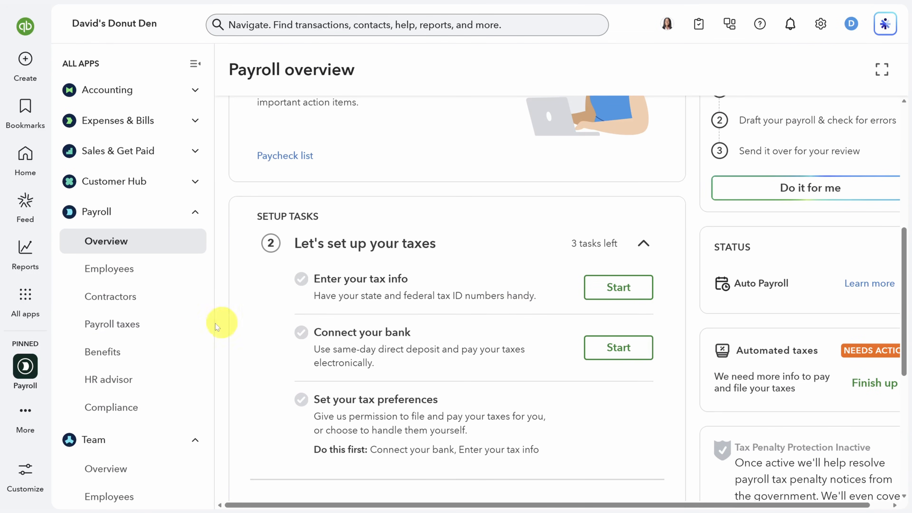
Step: Start a new job posting from the team's recruiting area
scroll(102, 350, "down", 6)
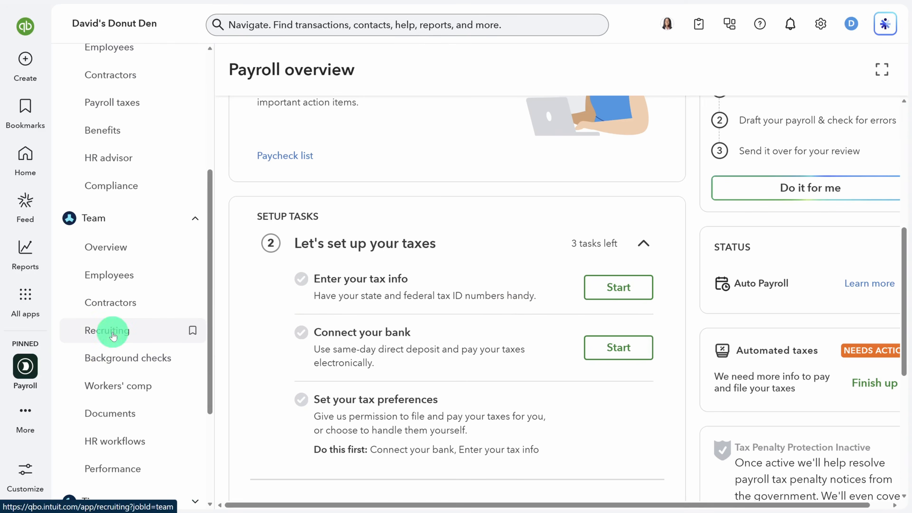
left_click(113, 335)
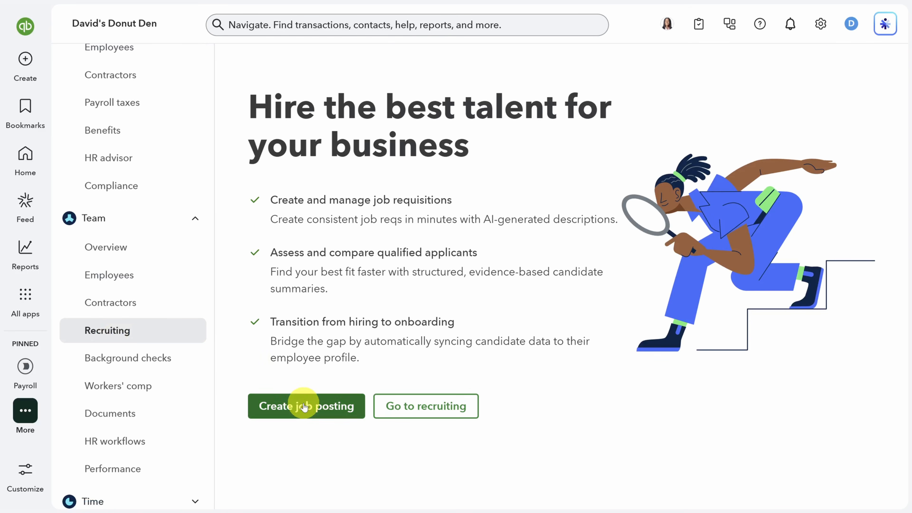
left_click(304, 404)
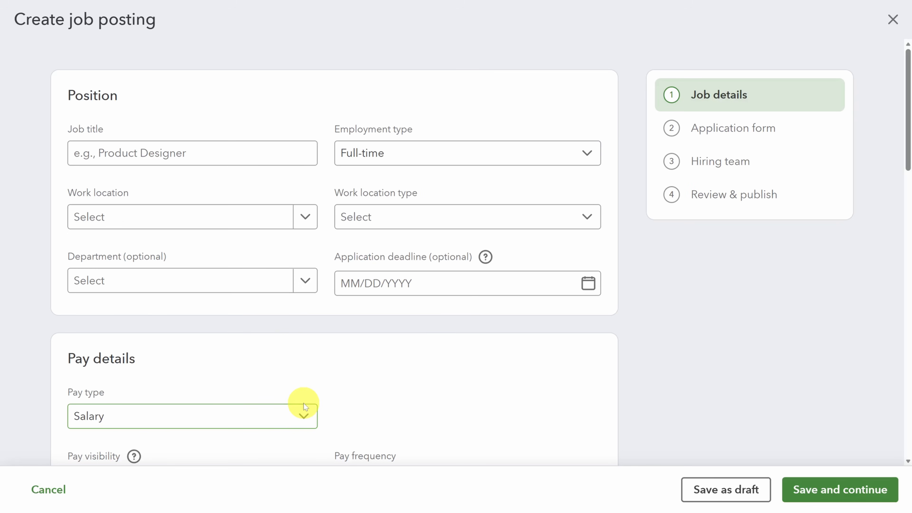
Step: Title the full-time position Donut Designer, choose the work location and Onsite type, and set a salary range of $85,000 to $115,000 per year
left_click(200, 150)
type("Donut Designer")
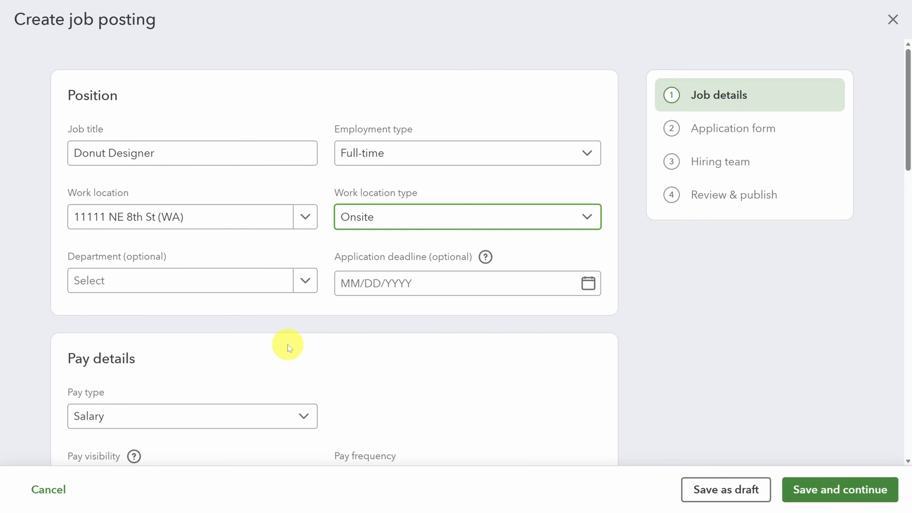
scroll(288, 344, "down", 6)
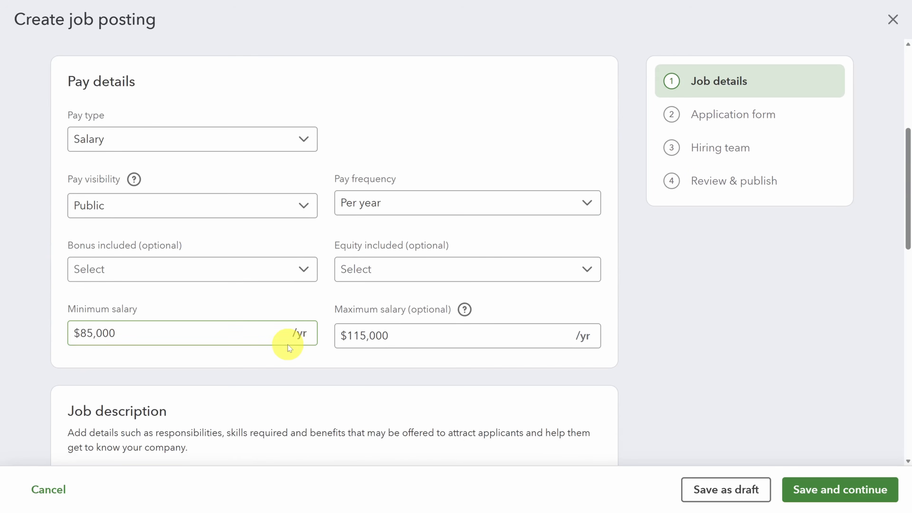
Step: Generate the job description automatically, read it through, and save the job details to continue to the application form
scroll(288, 344, "down", 7)
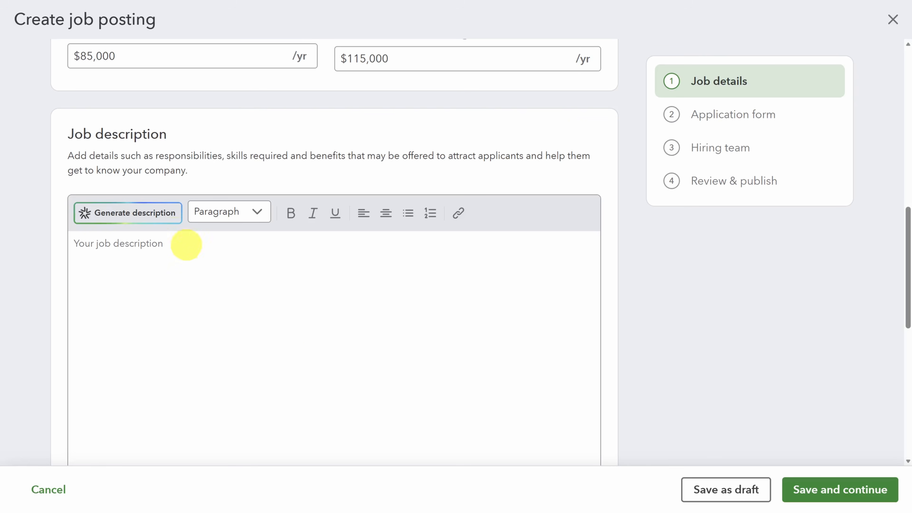
left_click(144, 215)
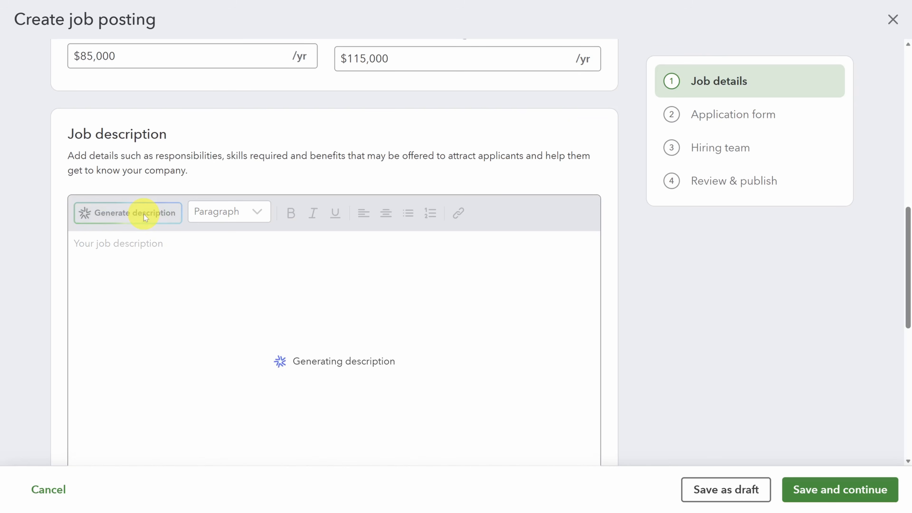
scroll(59, 249, "down", 3)
scroll(49, 260, "down", 6)
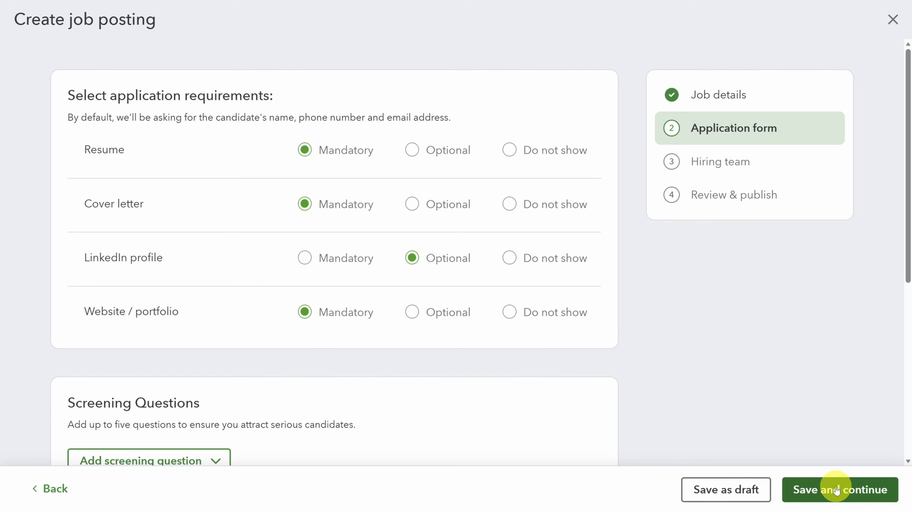
Step: Make the website/portfolio optional for applicants and add a written-response screening question
left_click(413, 311)
scroll(416, 314, "down", 1)
scroll(416, 314, "down", 5)
left_click(208, 239)
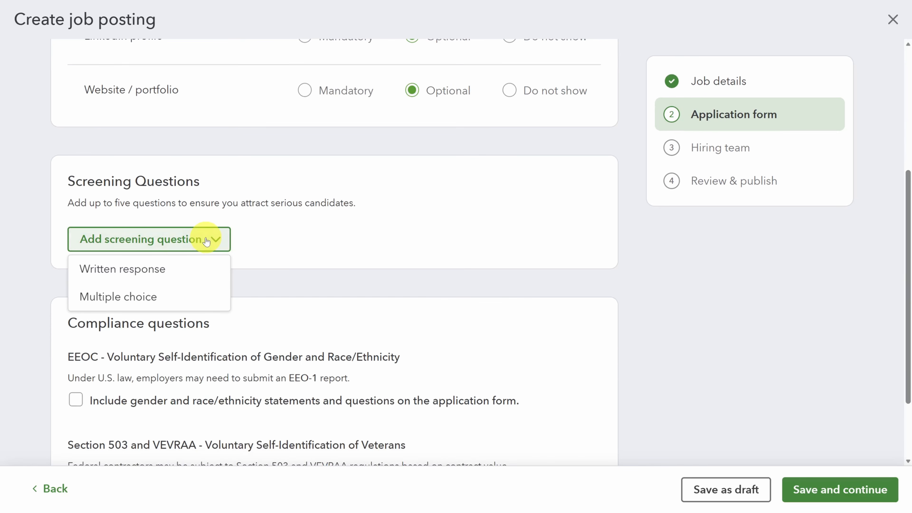
left_click(156, 267)
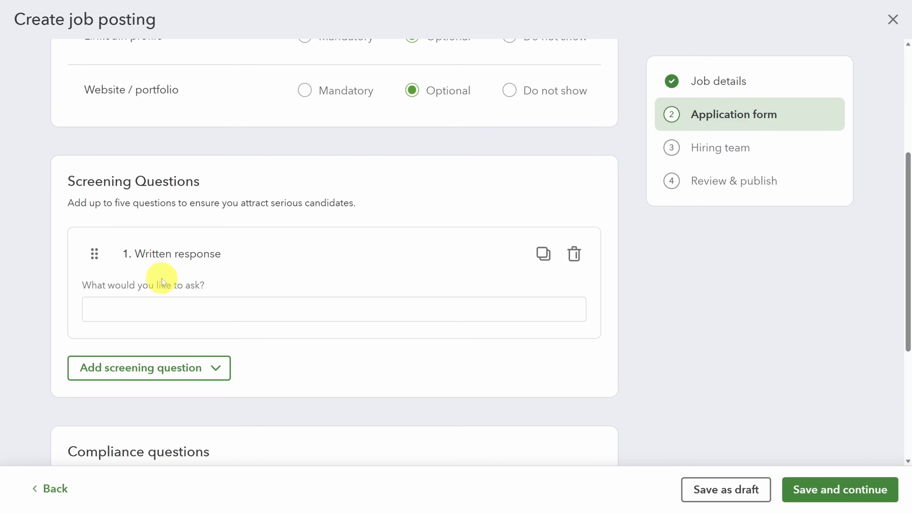
Step: Enter the screening question "Tell us about your experience with donuts and why you are interested in this position." and continue to the hiring team
left_click(177, 309)
type("Tell us about your experience with donuts and why you are interested in this position.")
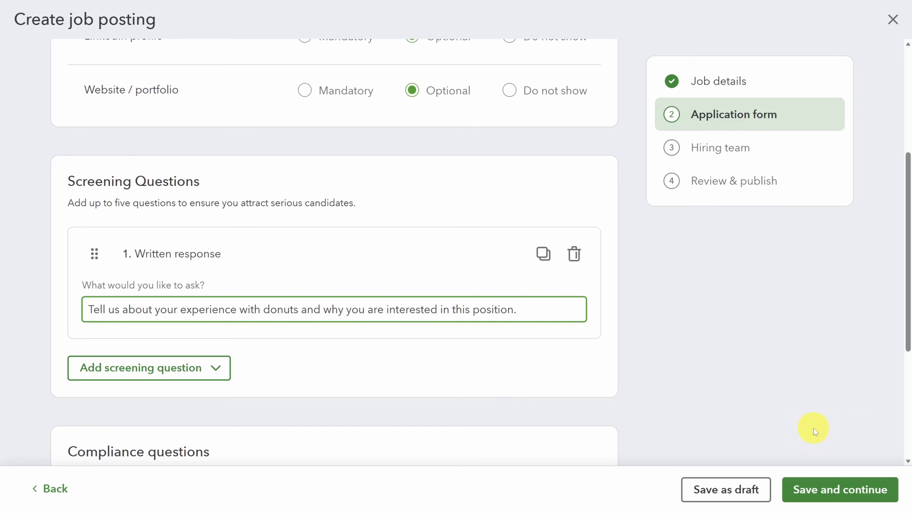
left_click(856, 489)
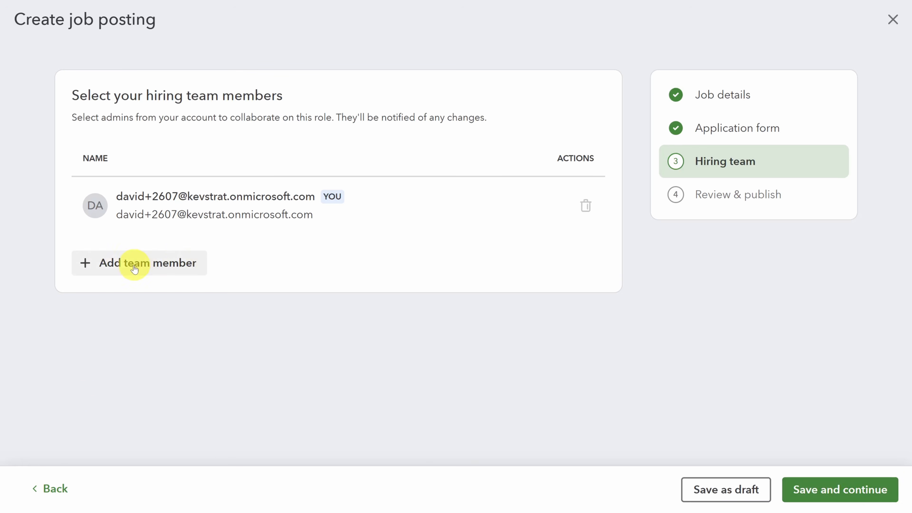
Step: Continue past the hiring team, review the Donut Designer posting without selecting ZipRecruiter, publish it, and look over the public job page
left_click(841, 492)
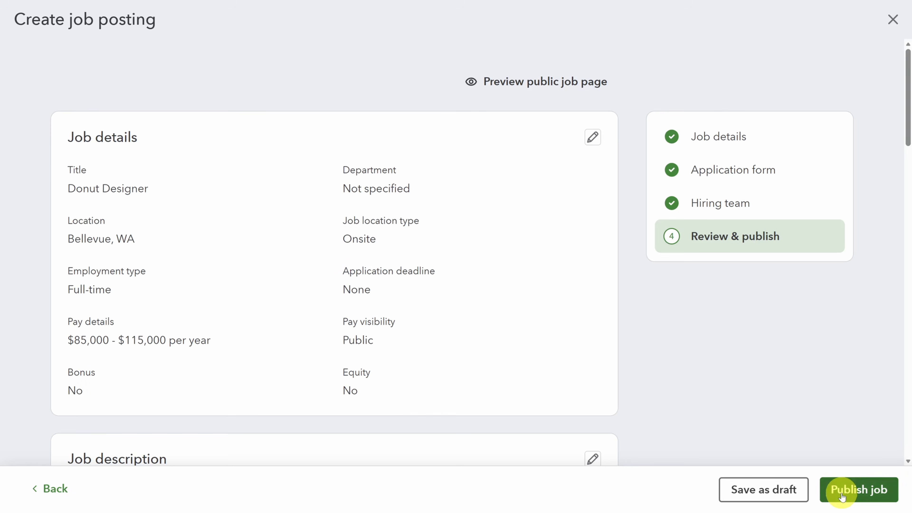
scroll(560, 289, "down", 20)
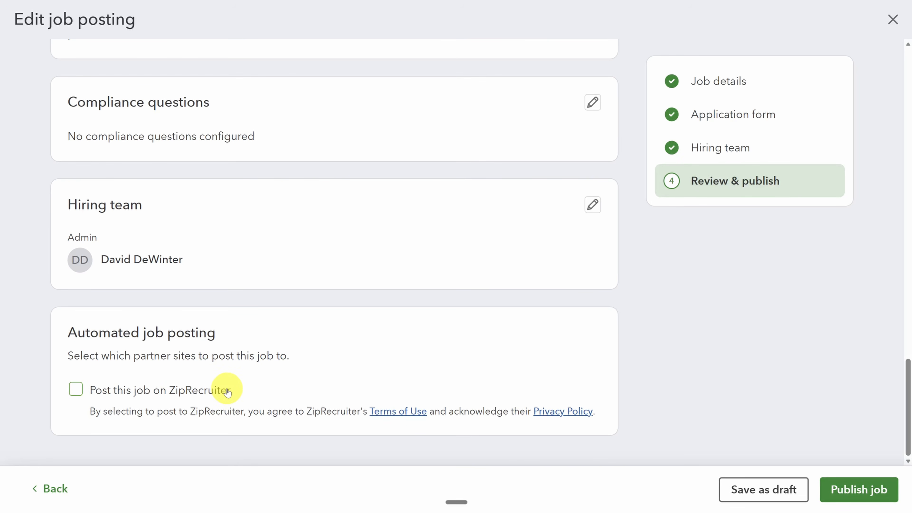
left_click(853, 491)
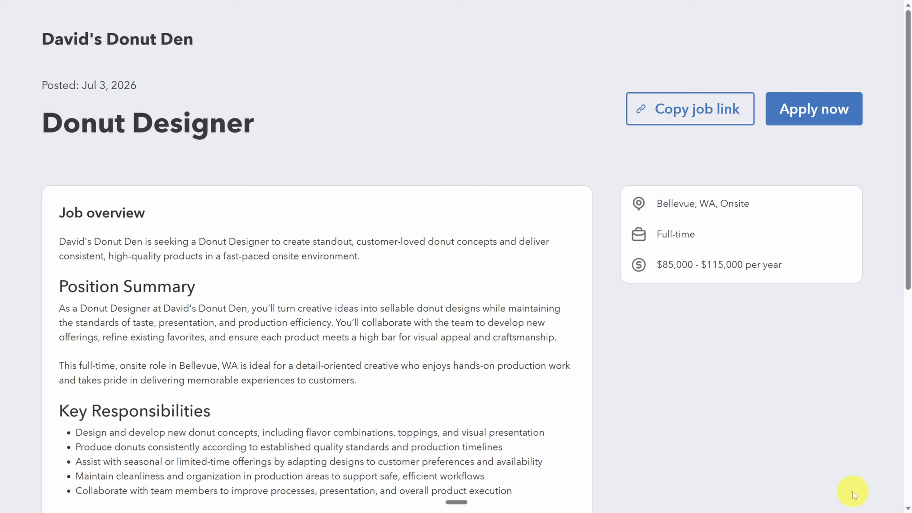
scroll(851, 491, "down", 10)
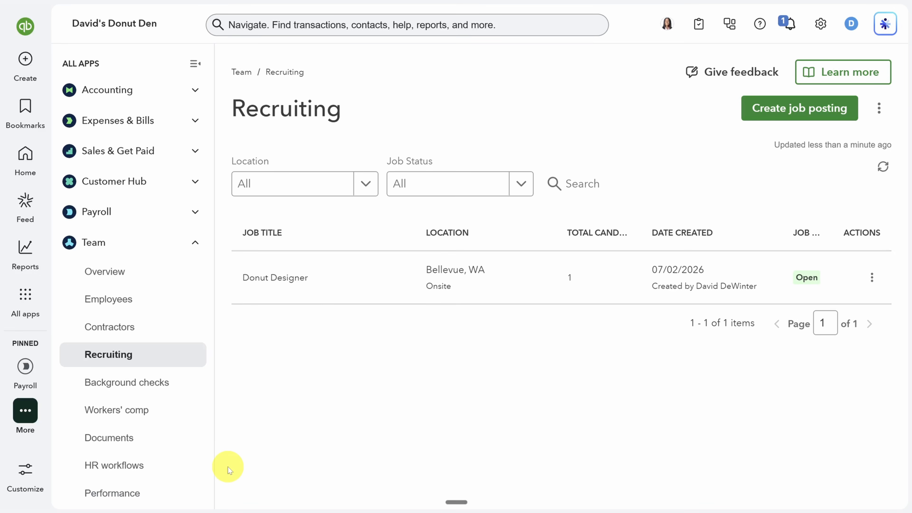
Step: Open the Donut Designer job and examine the applicant's AI summary, work history, education, screening answer and application materials
left_click(324, 278)
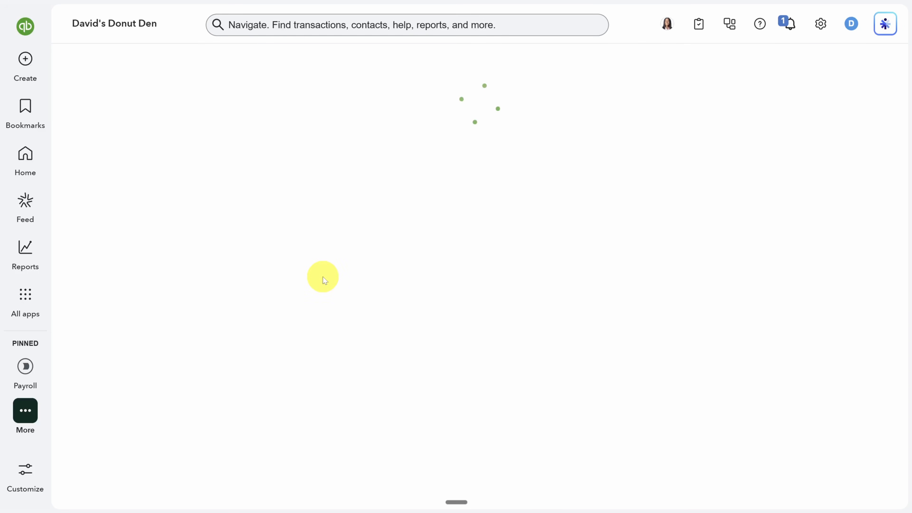
scroll(420, 188, "down", 3)
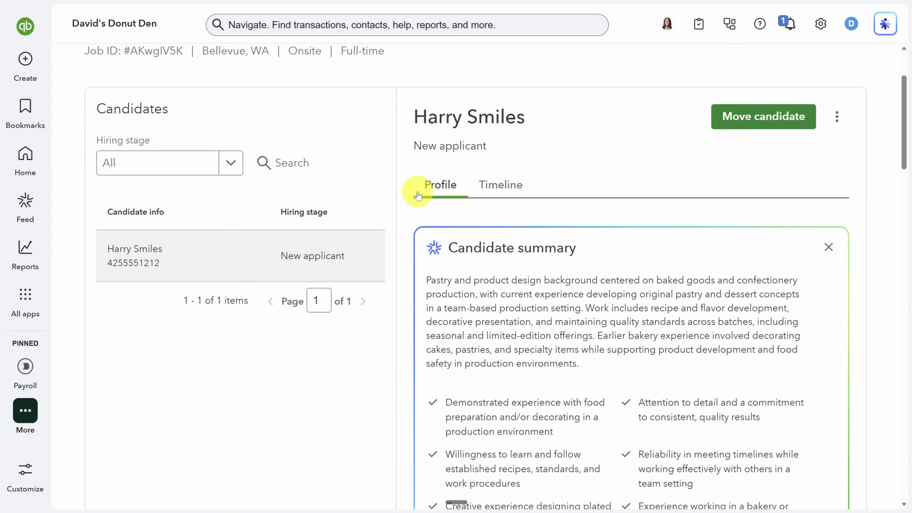
scroll(409, 248, "down", 4)
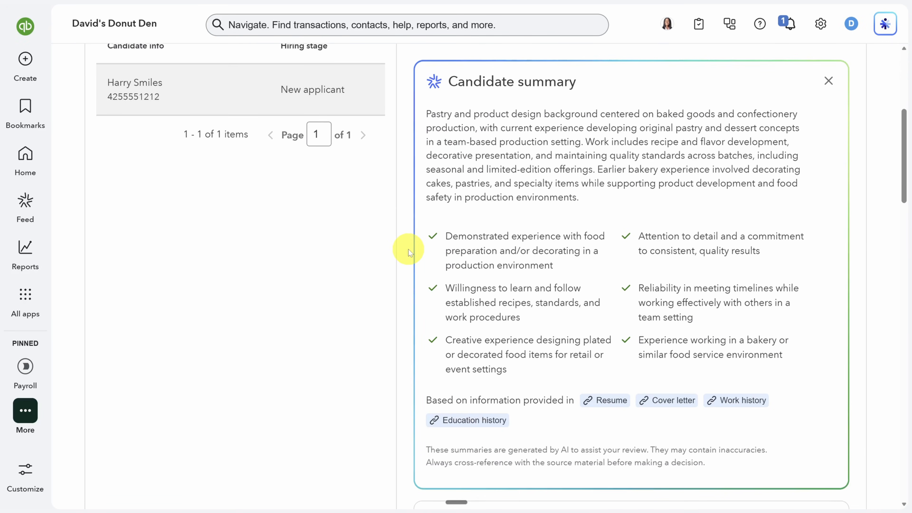
scroll(410, 252, "down", 15)
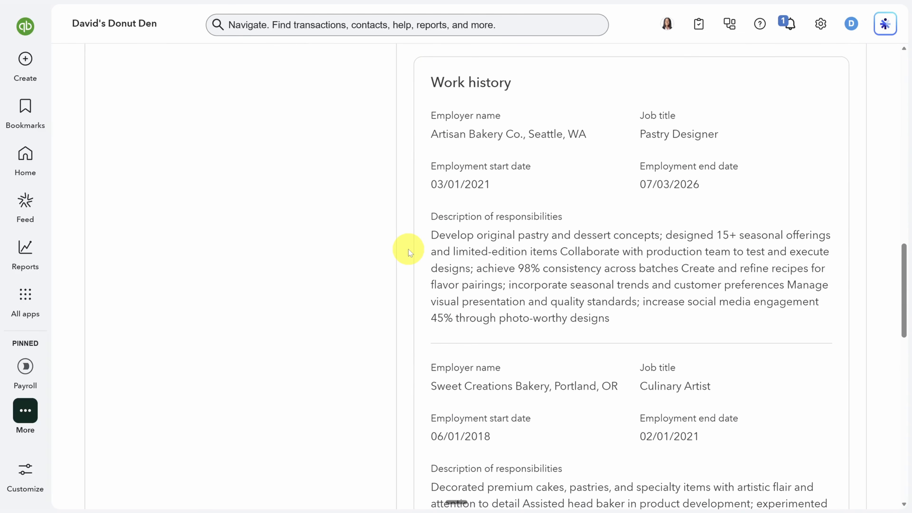
scroll(409, 252, "down", 12)
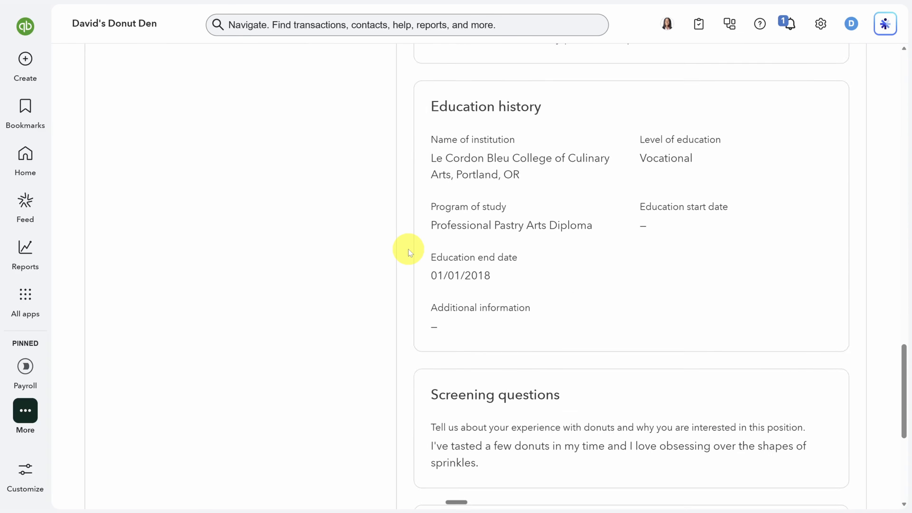
scroll(410, 253, "down", 6)
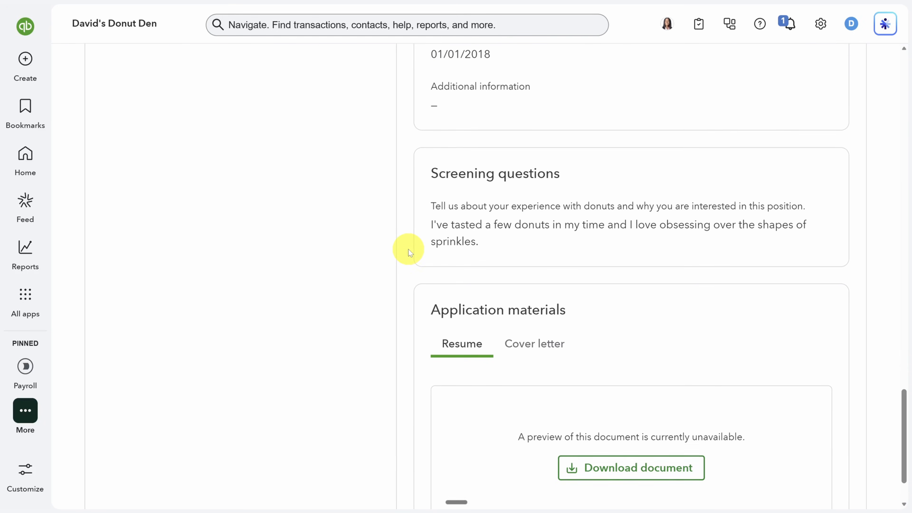
scroll(410, 253, "up", 20)
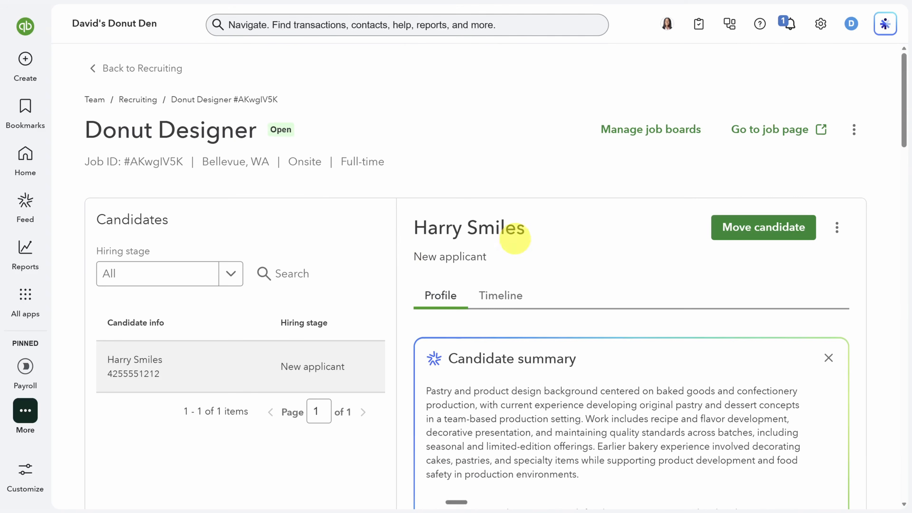
Step: Look through the hiring stages and notes option for moving the candidate, and close the form without saving
left_click(768, 234)
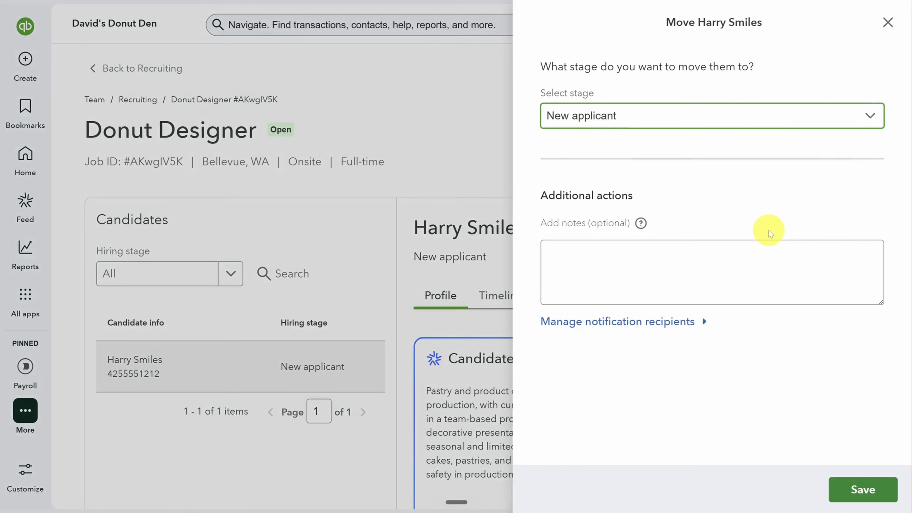
left_click(740, 123)
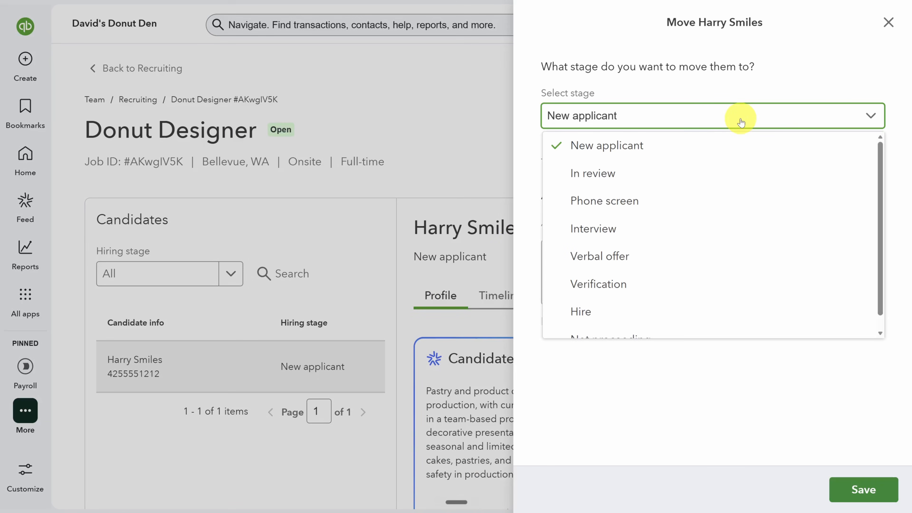
scroll(650, 234, "down", 1)
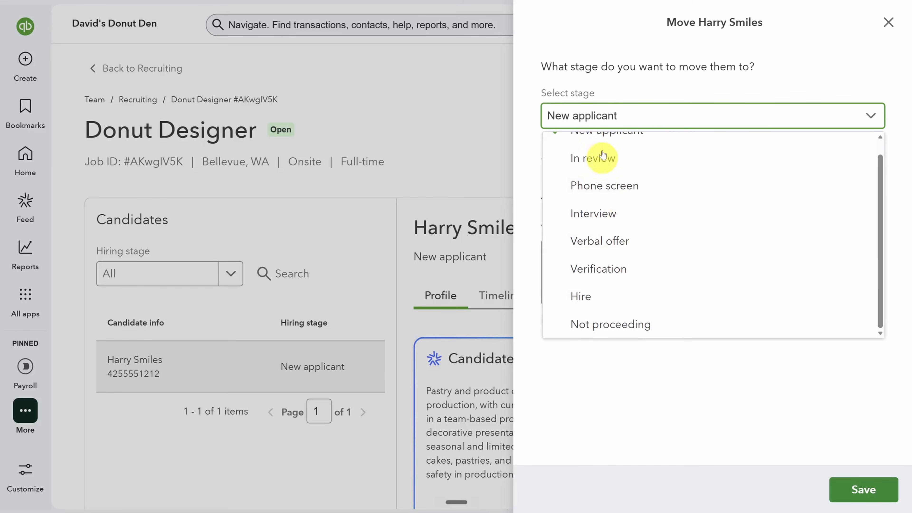
left_click(671, 399)
left_click(576, 264)
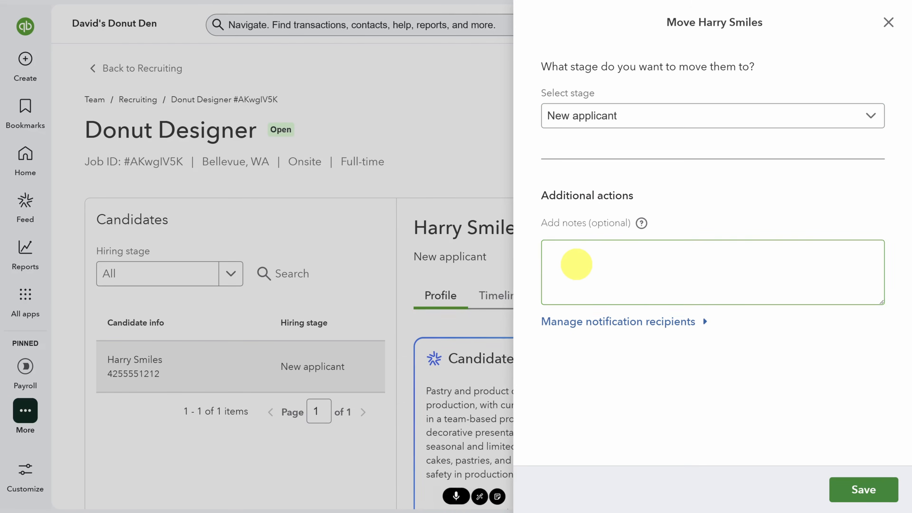
left_click(888, 23)
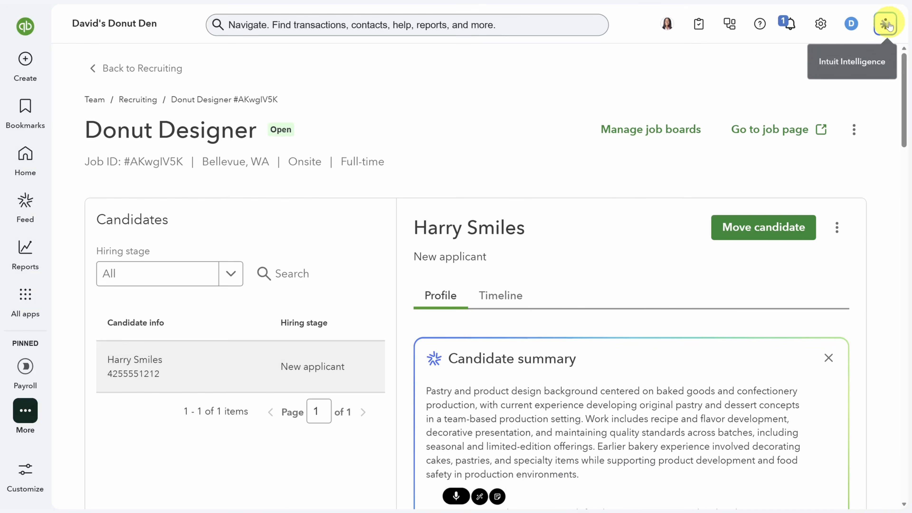
Step: Add an employee with their name, email and hire date 07/03/2026, let them enter their own info, and save the onboarding basics
left_click(25, 294)
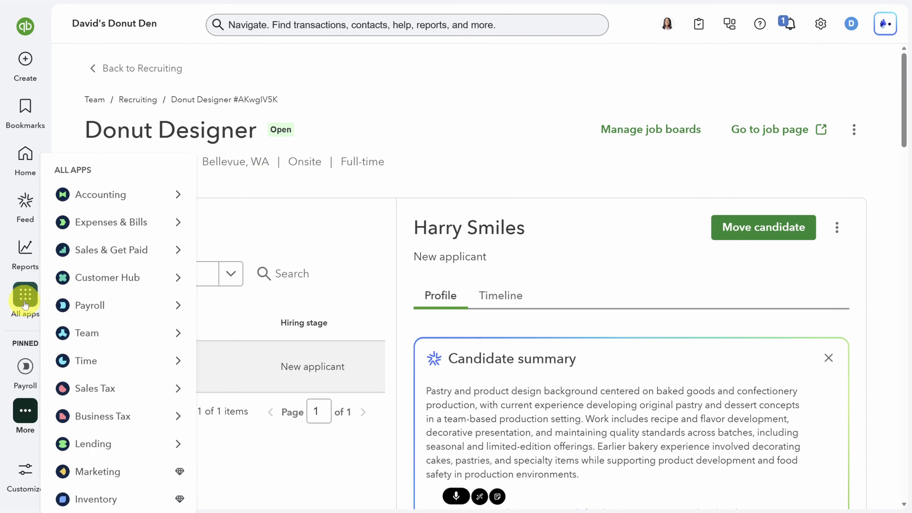
mouse_move(93, 334)
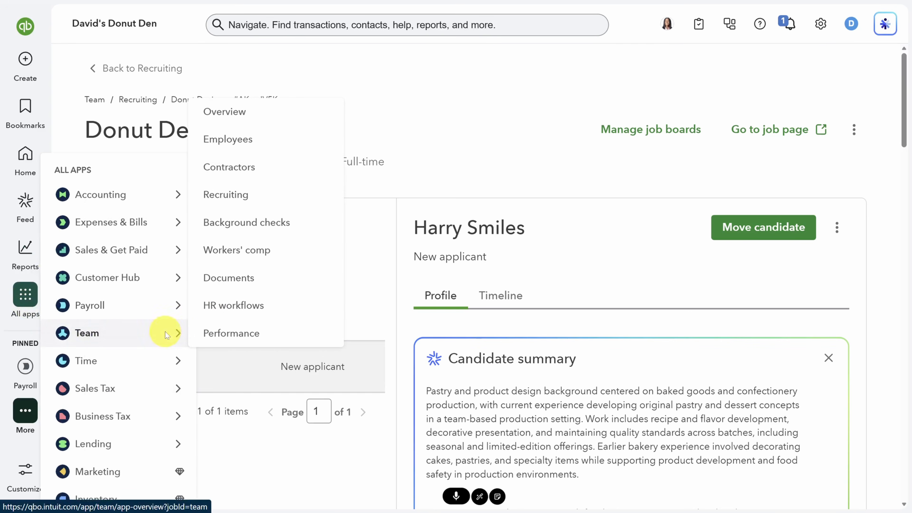
left_click(271, 140)
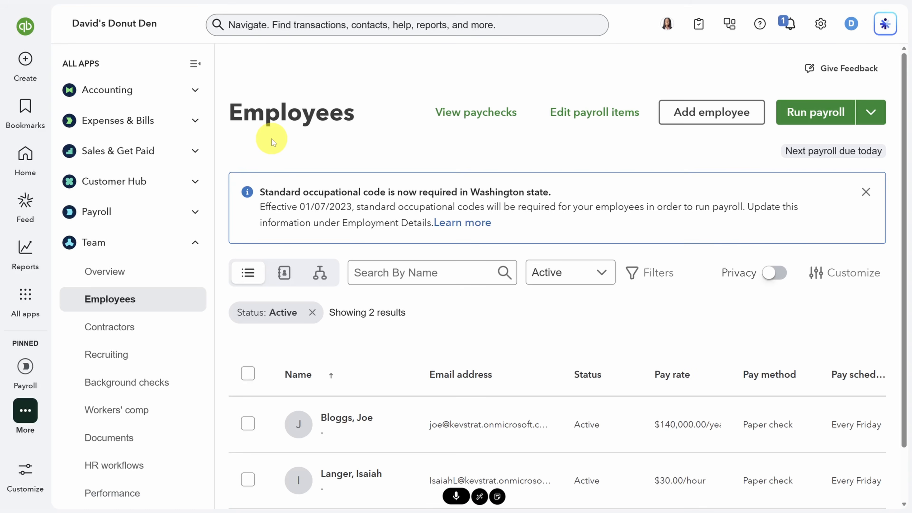
left_click(698, 112)
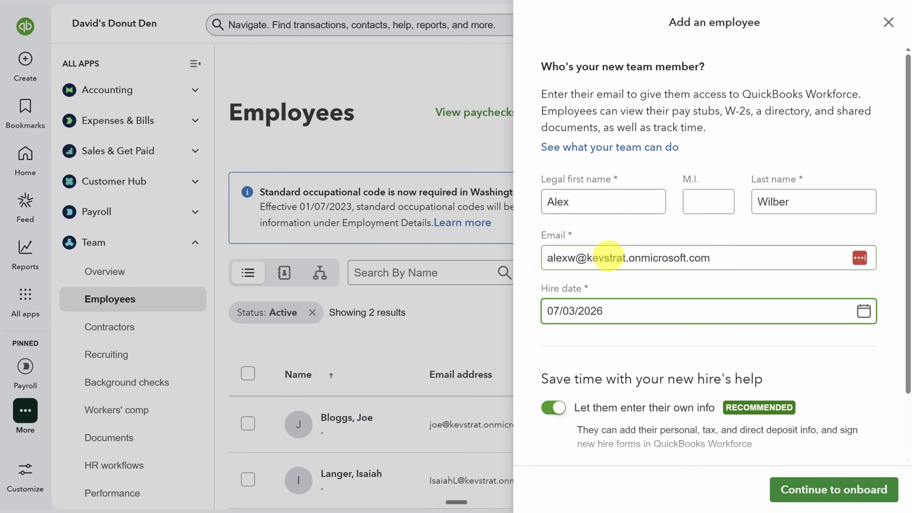
scroll(652, 316, "down", 2)
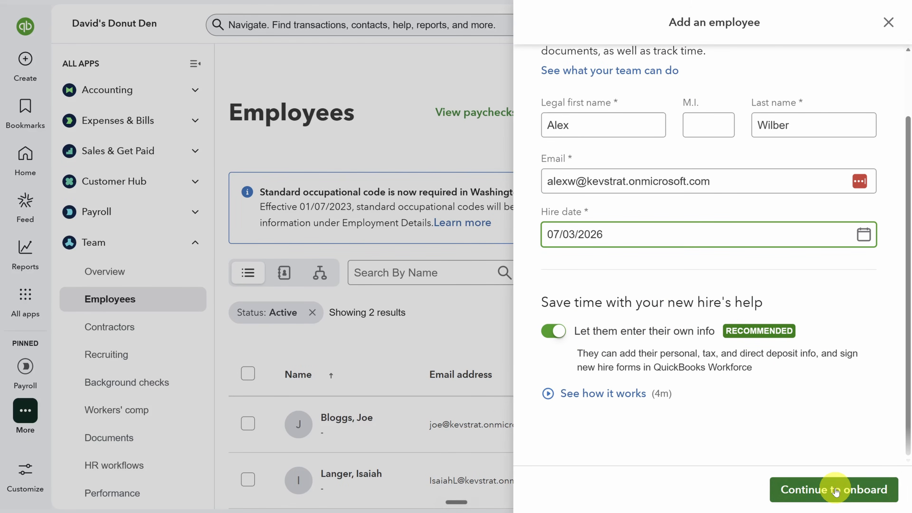
left_click(836, 489)
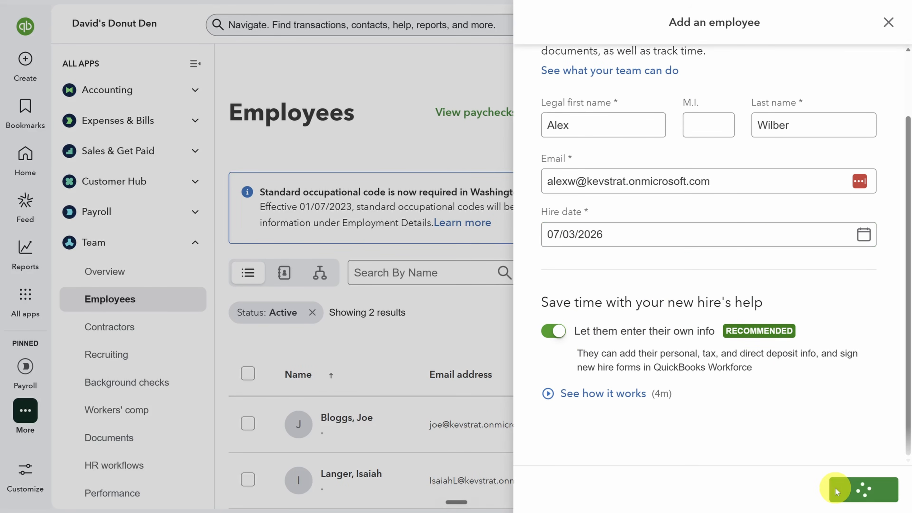
scroll(543, 243, "down", 5)
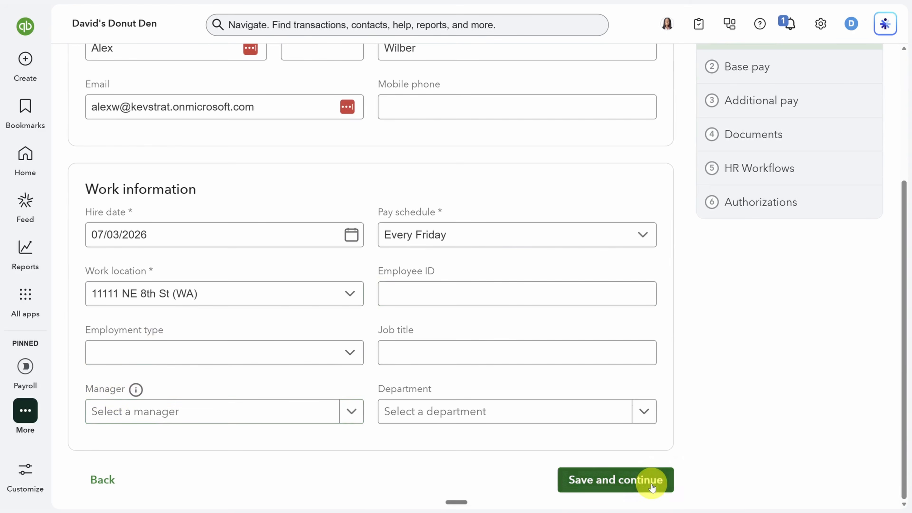
left_click(644, 481)
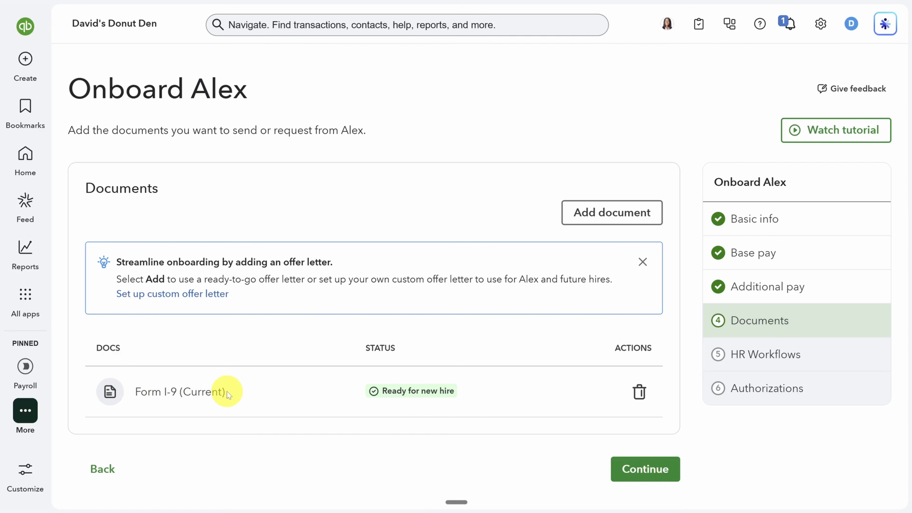
Step: Add the Employment Offer Letter template to the new hire's onboarding documents
left_click(603, 218)
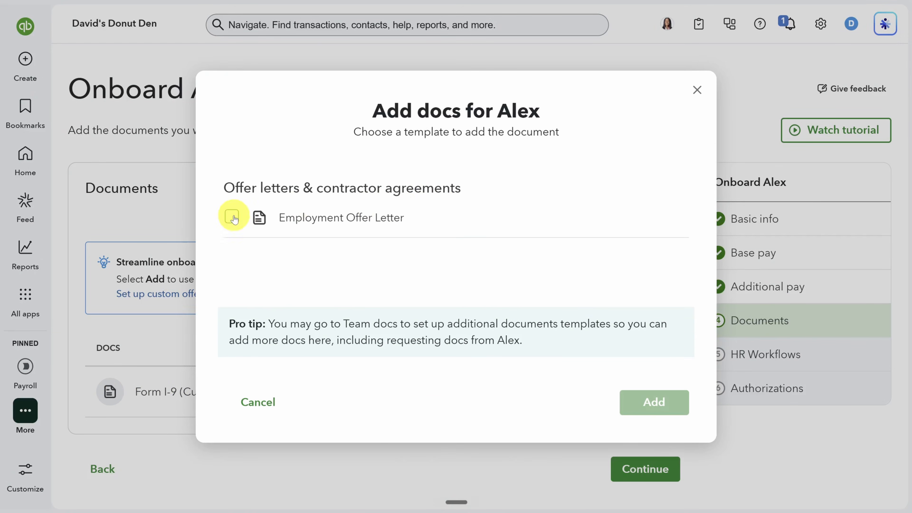
left_click(231, 217)
left_click(660, 406)
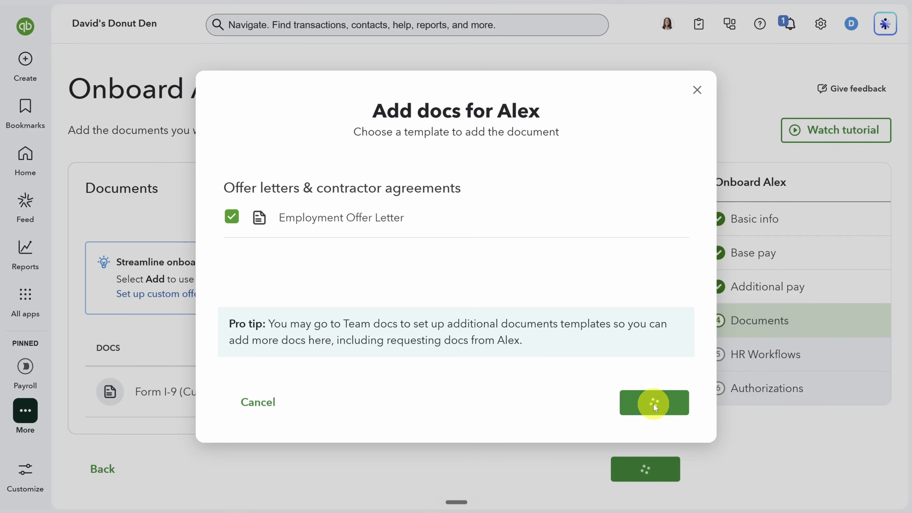
Step: Open the Employment Offer Letter, review its terms, sign it for the company, and finish the document
left_click(610, 391)
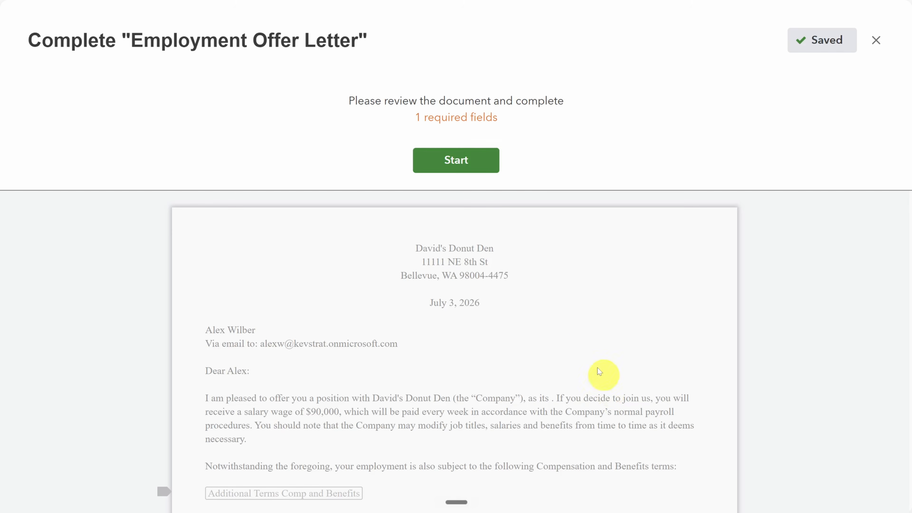
left_click(457, 161)
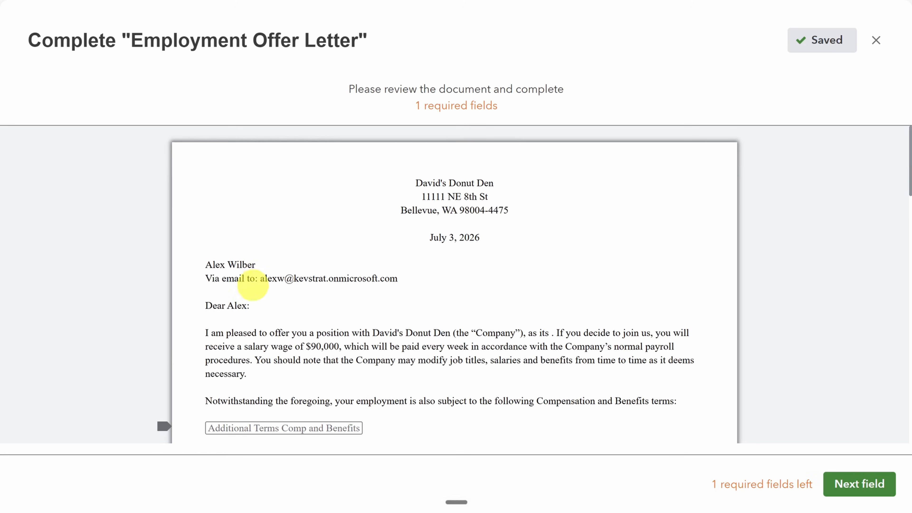
scroll(202, 309, "down", 5)
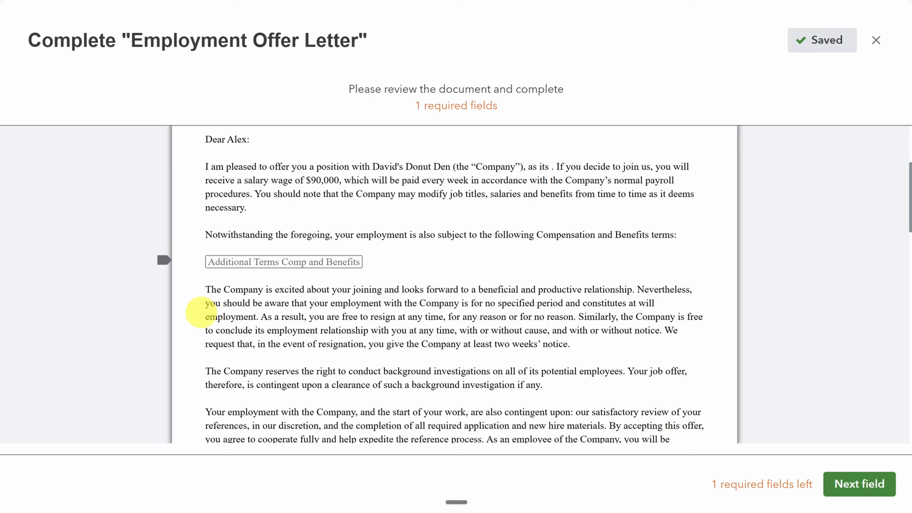
scroll(201, 312, "down", 20)
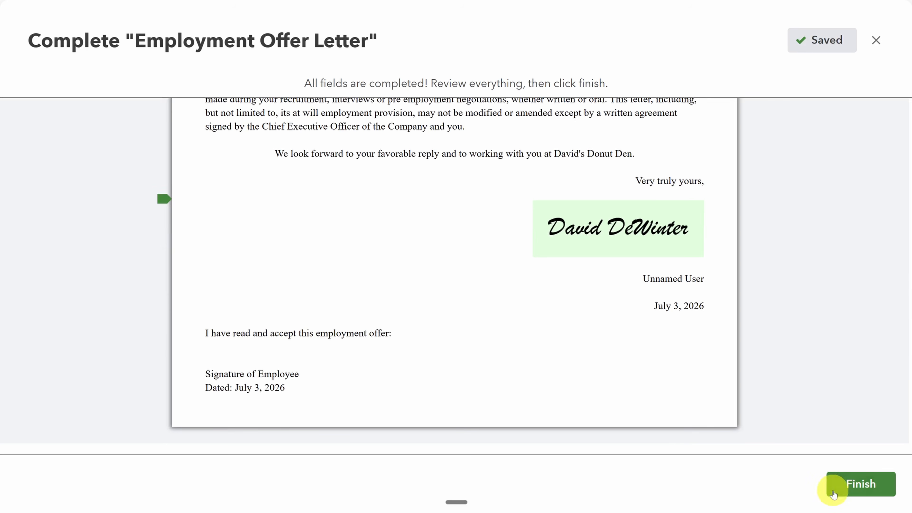
left_click(850, 488)
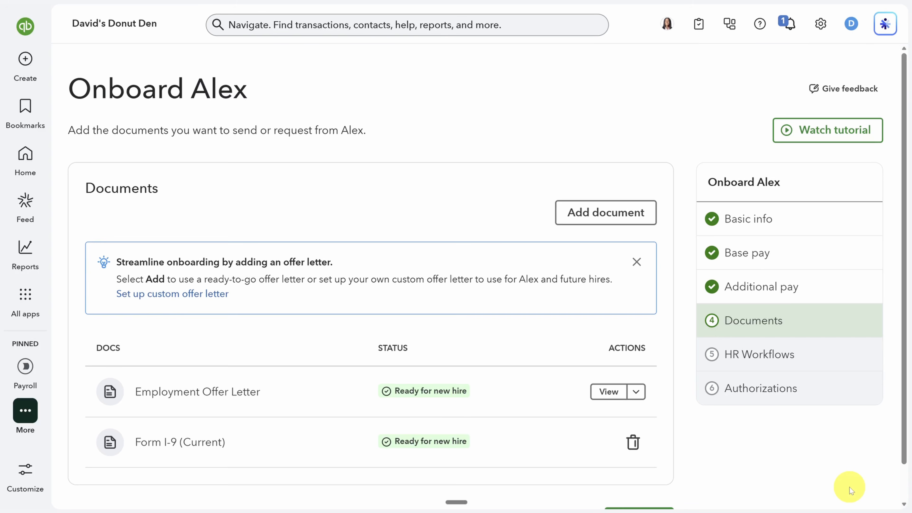
Step: Continue the onboarding from Documents through HR Workflows, view the QuickBooks Workforce invite email in Outlook, and return to QuickBooks
scroll(849, 487, "down", 1)
left_click(650, 479)
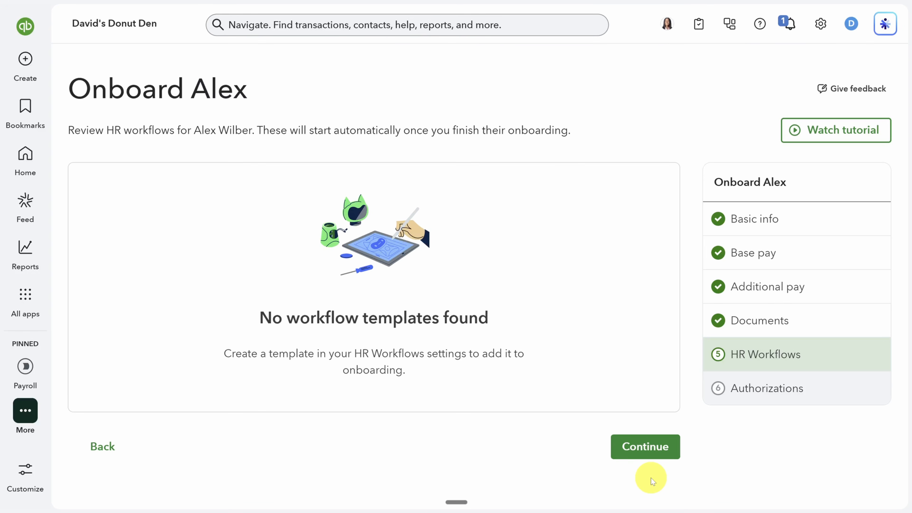
key("alt+Tab")
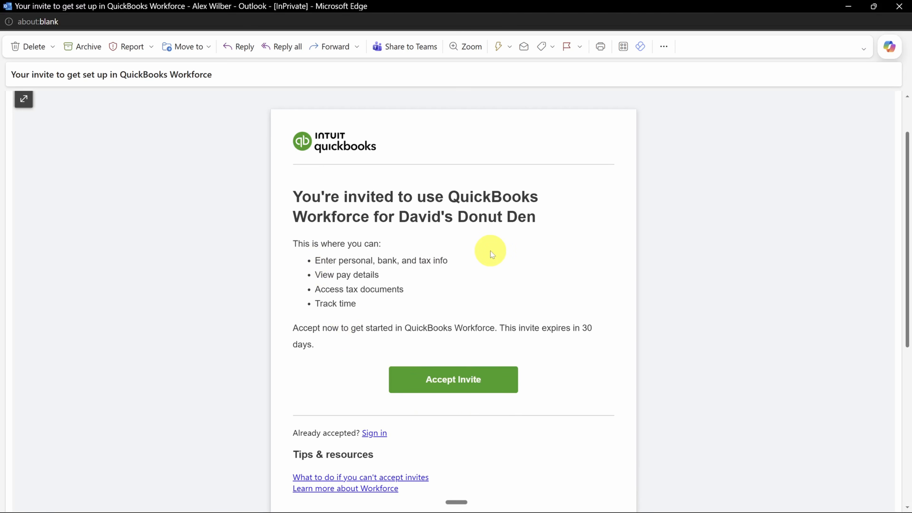
key("alt+Tab")
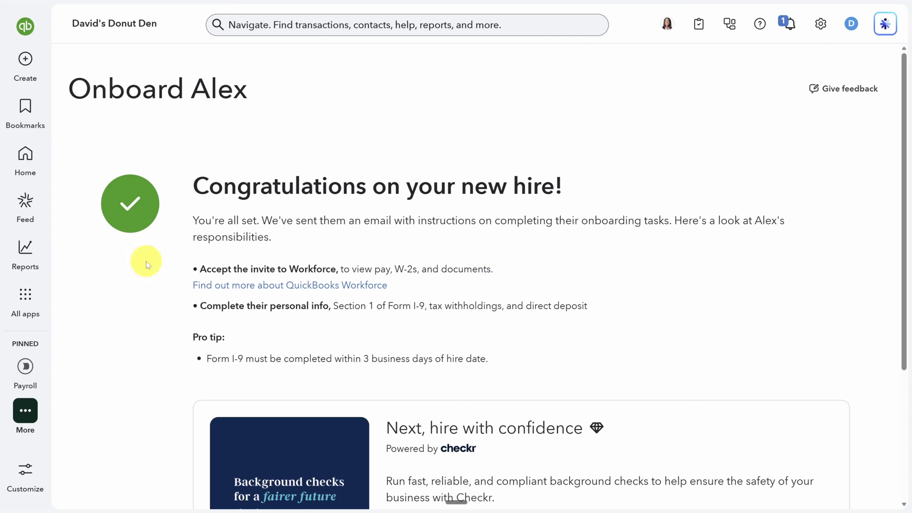
Step: Add the Onboarding Checklist template from the library to the Team HR workflows
left_click(25, 294)
mouse_move(114, 334)
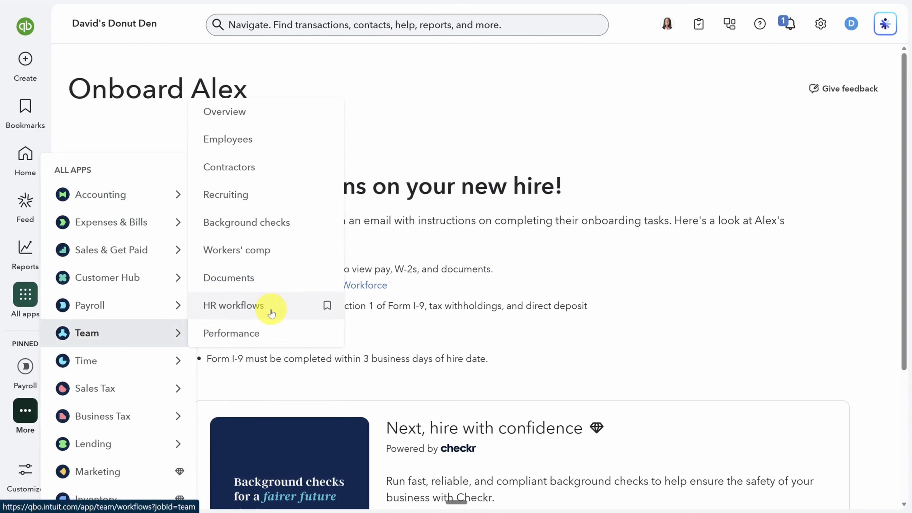
left_click(270, 306)
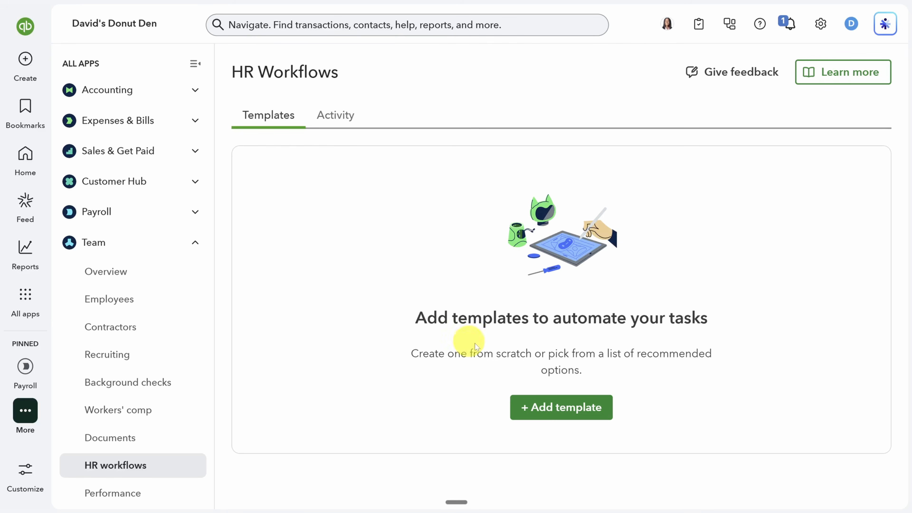
left_click(571, 407)
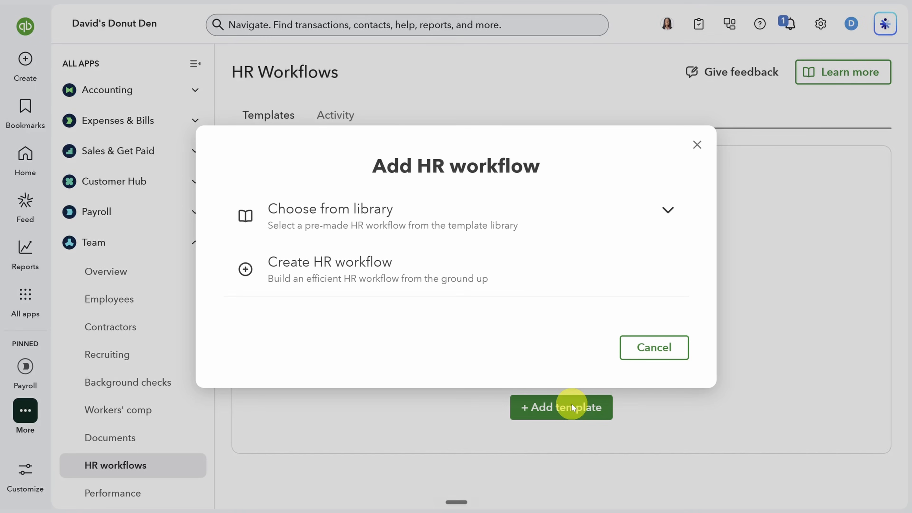
left_click(666, 211)
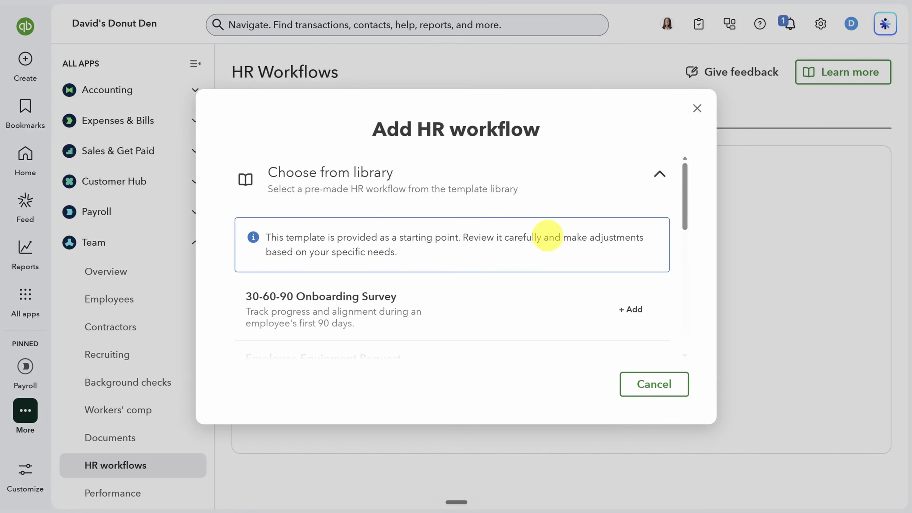
scroll(493, 214, "down", 3)
scroll(492, 215, "down", 7)
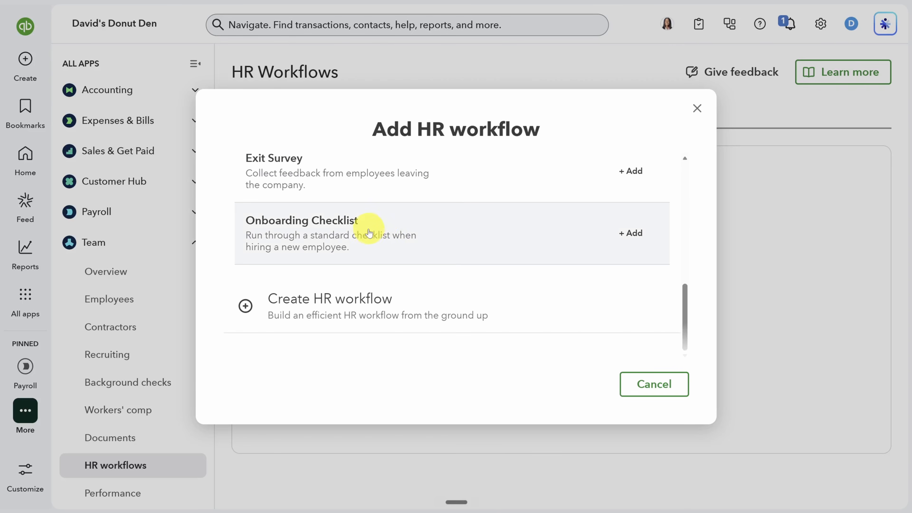
left_click(369, 232)
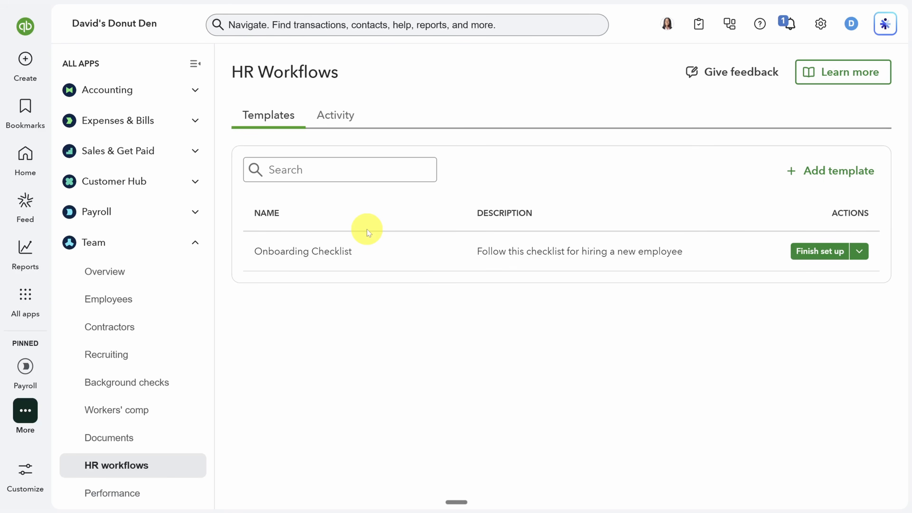
Step: Open the Onboarding Checklist setup, look through its steps, and select the Order Laptop task
left_click(815, 256)
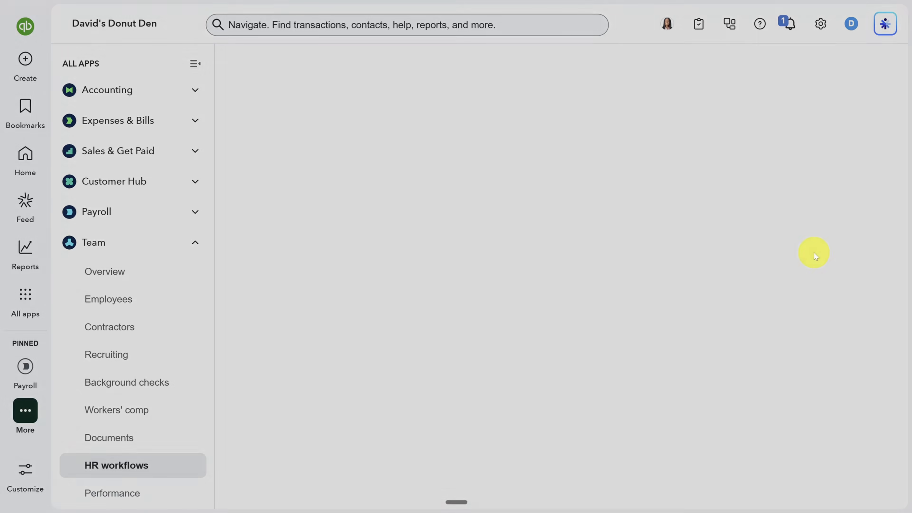
scroll(124, 231, "down", 8)
scroll(119, 230, "up", 10)
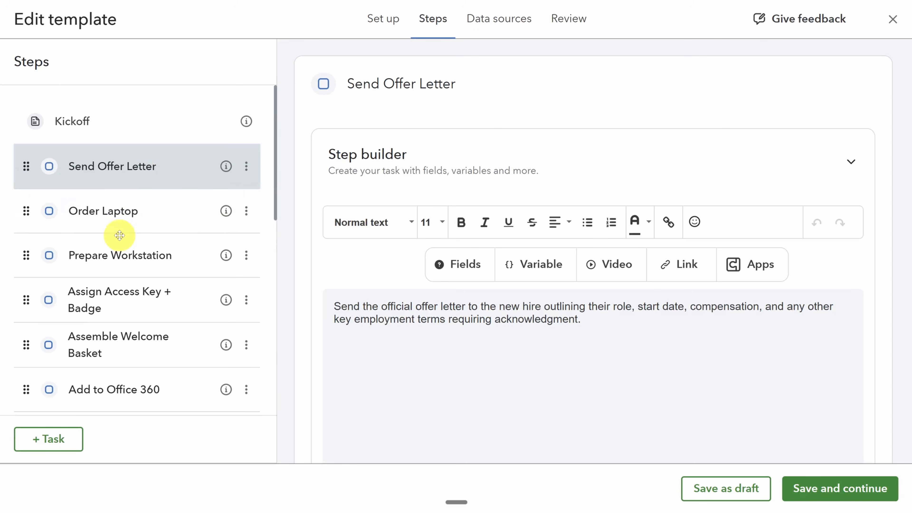
left_click(109, 211)
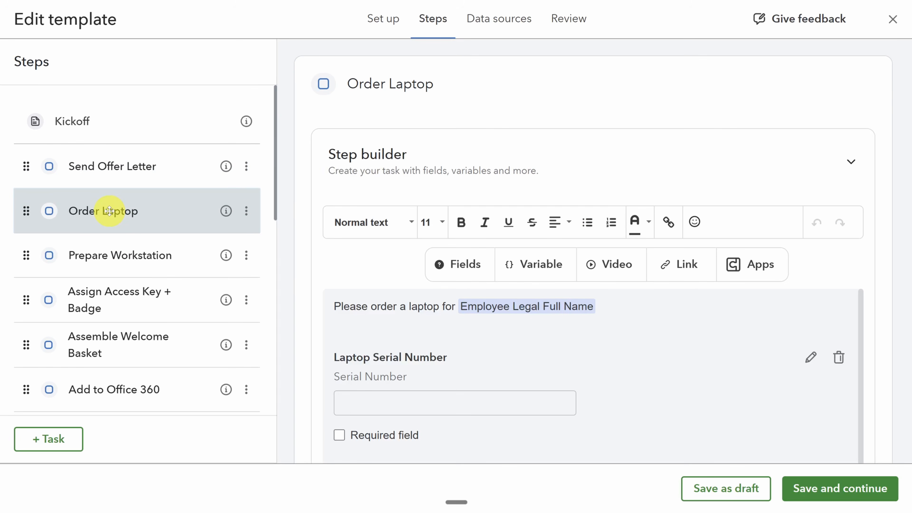
Step: Examine the Order Laptop task's Employee Legal Full Name variable and laptop fields, plus the variables and fields available for insertion
scroll(326, 188, "down", 2)
scroll(326, 187, "down", 2)
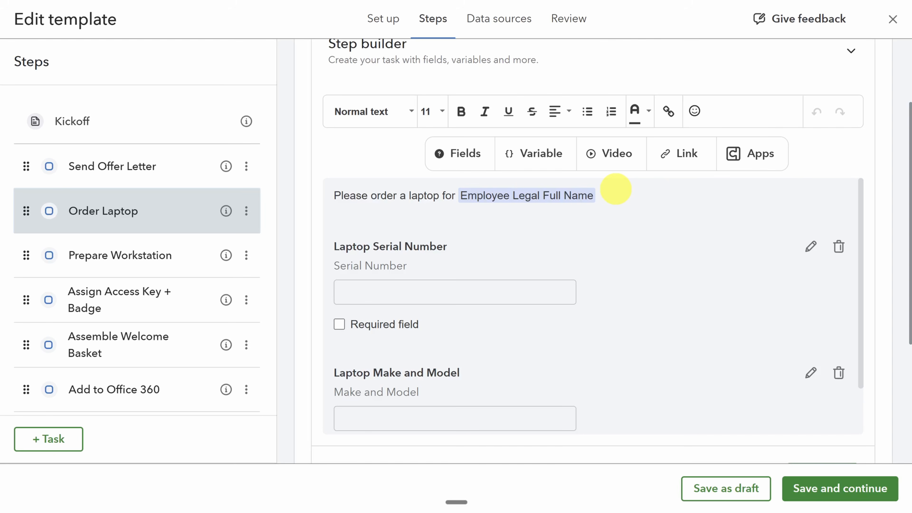
left_click_drag(604, 200, 460, 201)
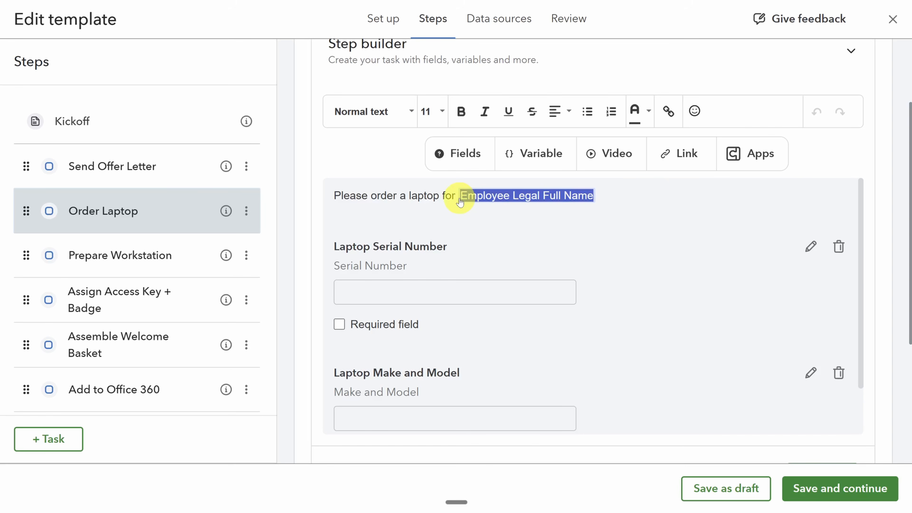
left_click(540, 158)
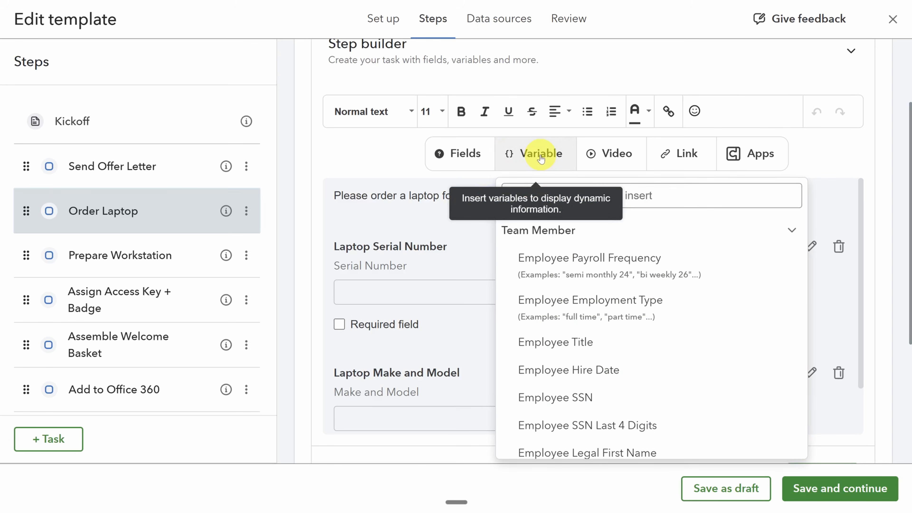
scroll(387, 208, "down", 2)
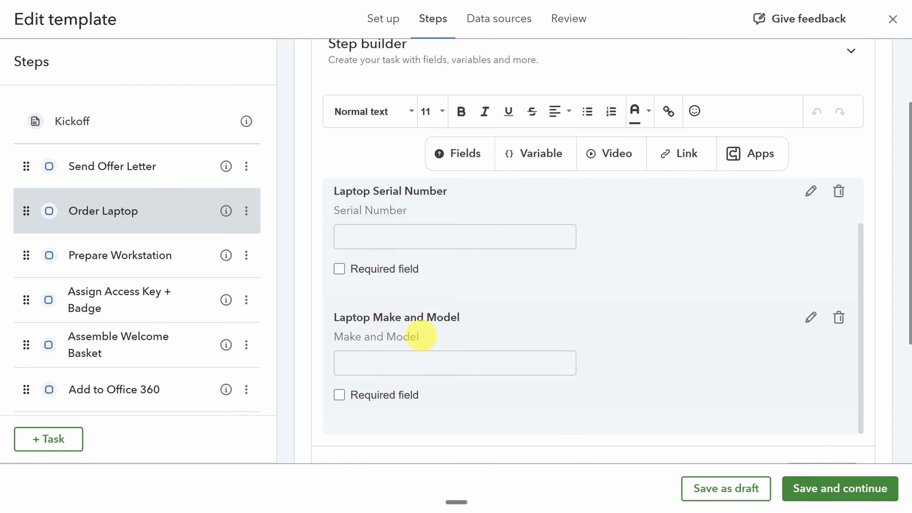
left_click(460, 155)
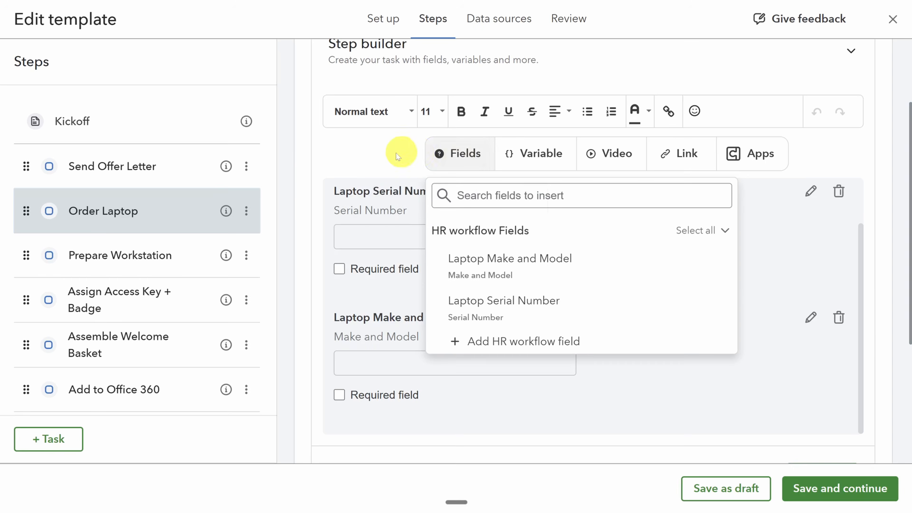
Step: Check the Order Laptop task's assignee settings and browse the groups, roles and employees that can complete it
scroll(312, 183, "down", 5)
left_click(325, 327)
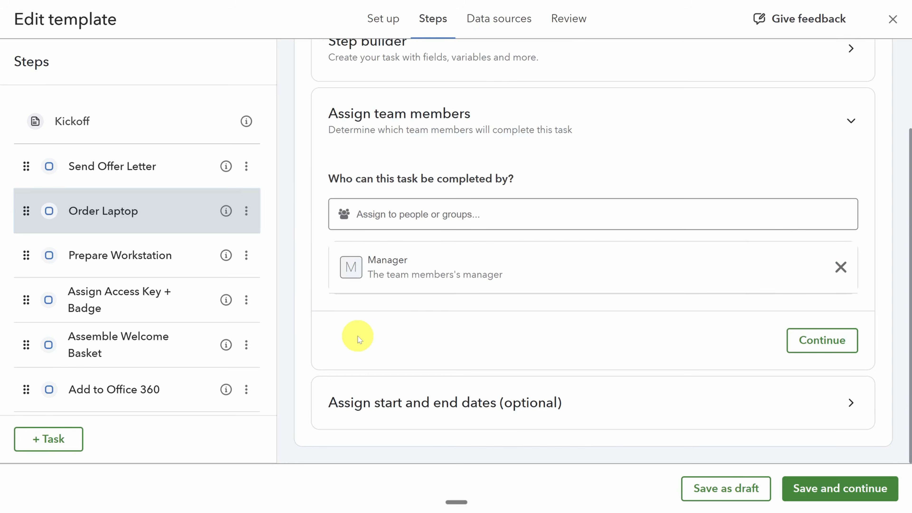
left_click(386, 216)
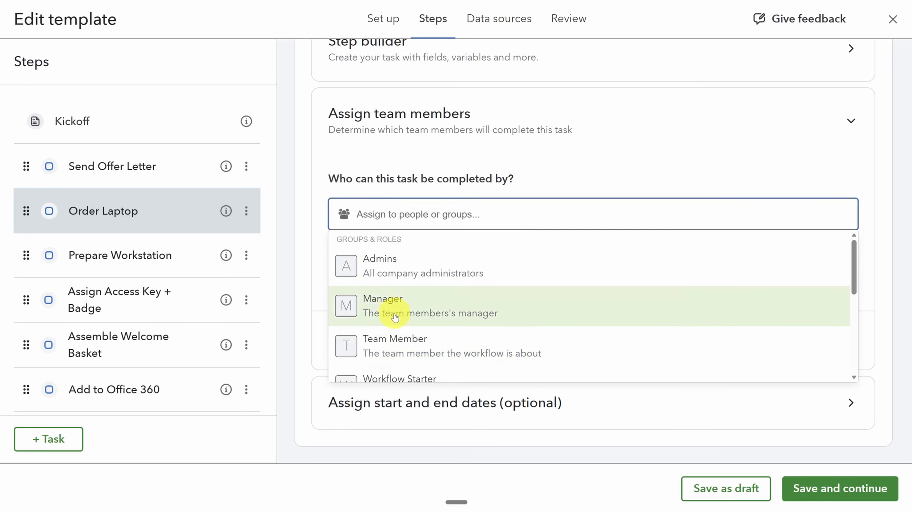
scroll(393, 312, "down", 4)
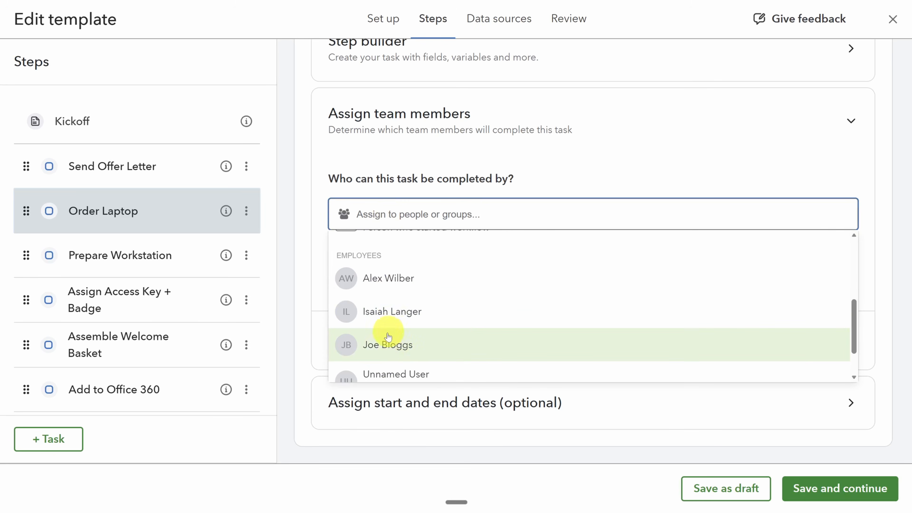
left_click(320, 325)
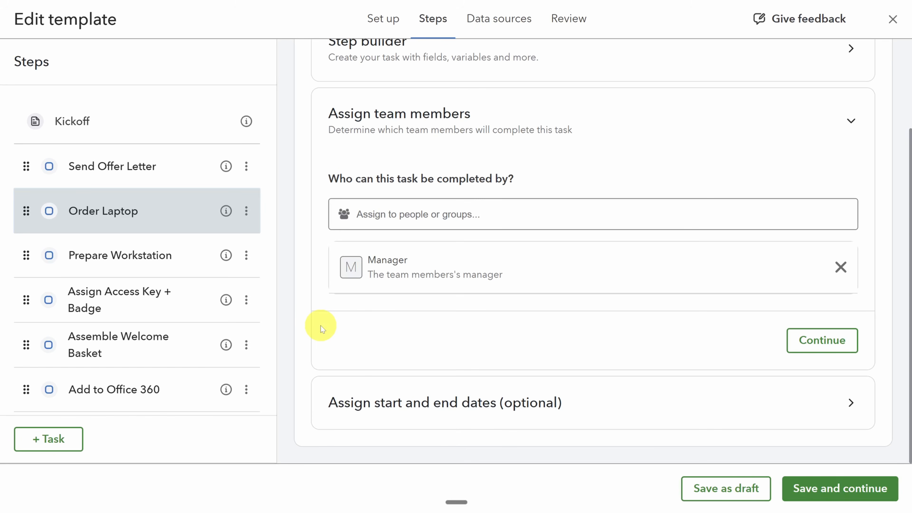
Step: Save the Onboarding Checklist steps, continue through its data sources and review, and publish the template
left_click(846, 488)
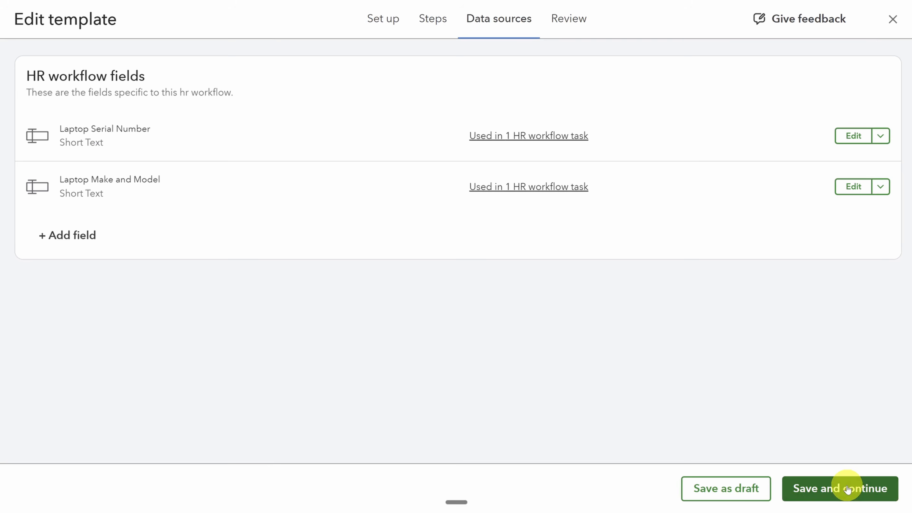
left_click(846, 488)
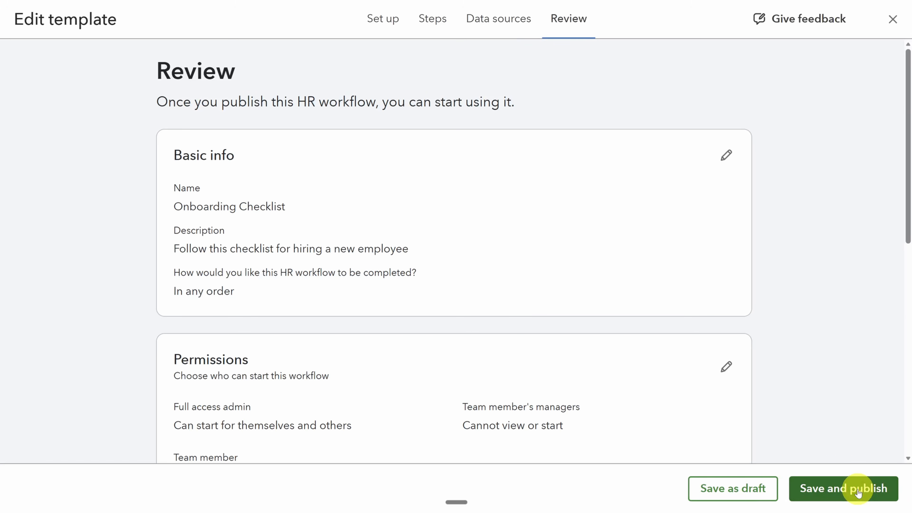
left_click(858, 491)
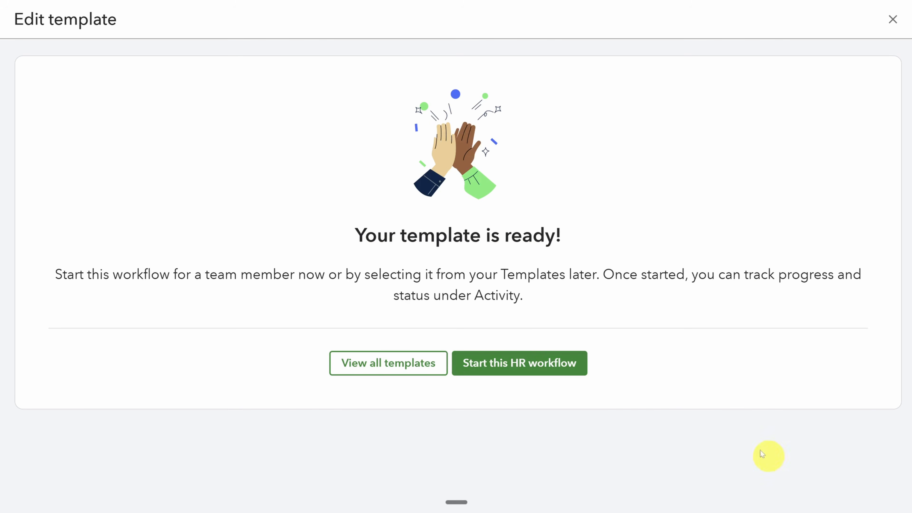
Step: Start the Onboarding Checklist workflow for the new hire
left_click(536, 369)
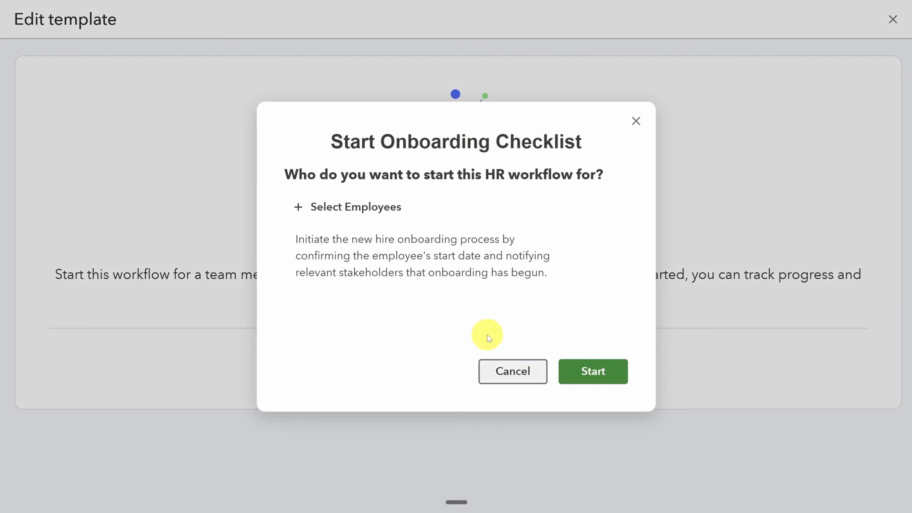
left_click(357, 207)
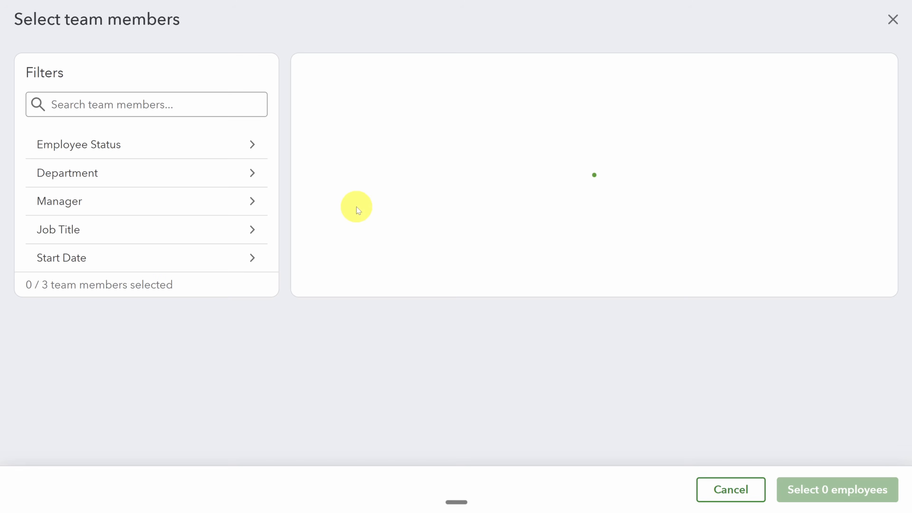
left_click(321, 115)
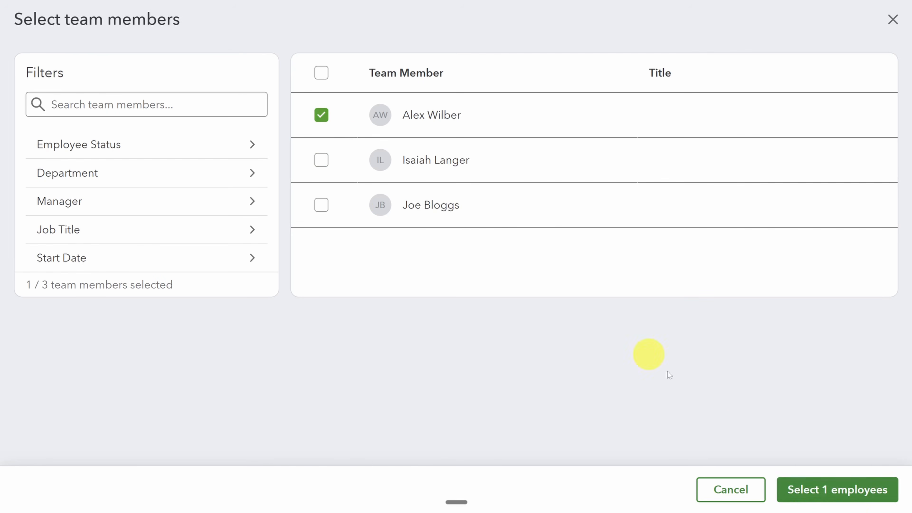
left_click(877, 499)
left_click(599, 392)
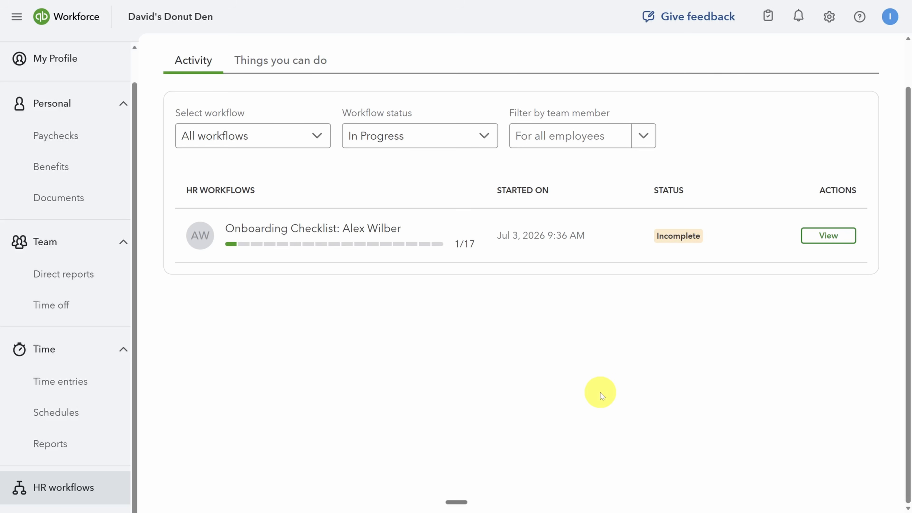
Step: In QuickBooks Workforce, check the signed-in manager's account and view the new hire's Onboarding Checklist under HR workflows
left_click(889, 16)
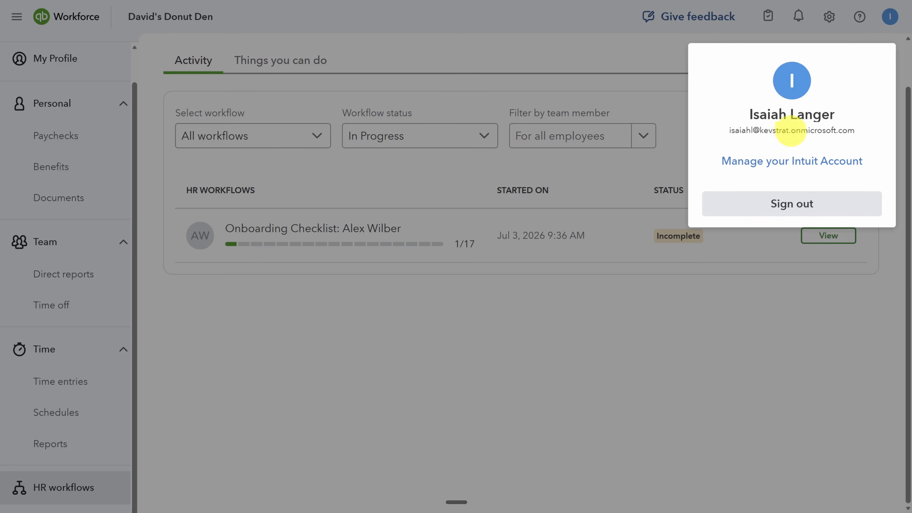
left_click(448, 368)
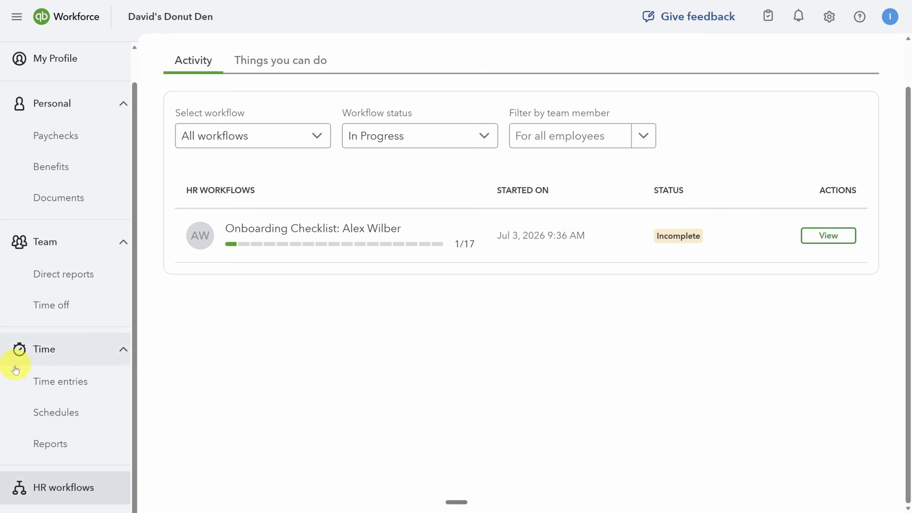
left_click(68, 495)
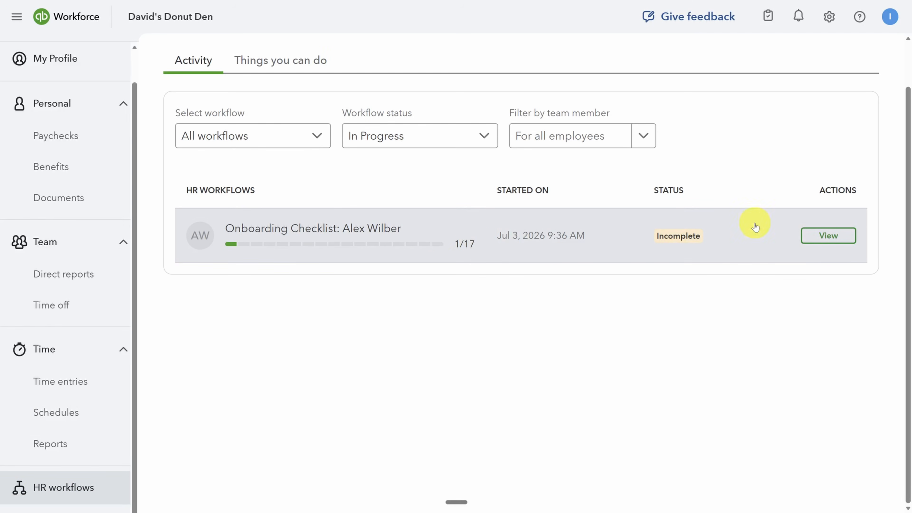
left_click(816, 236)
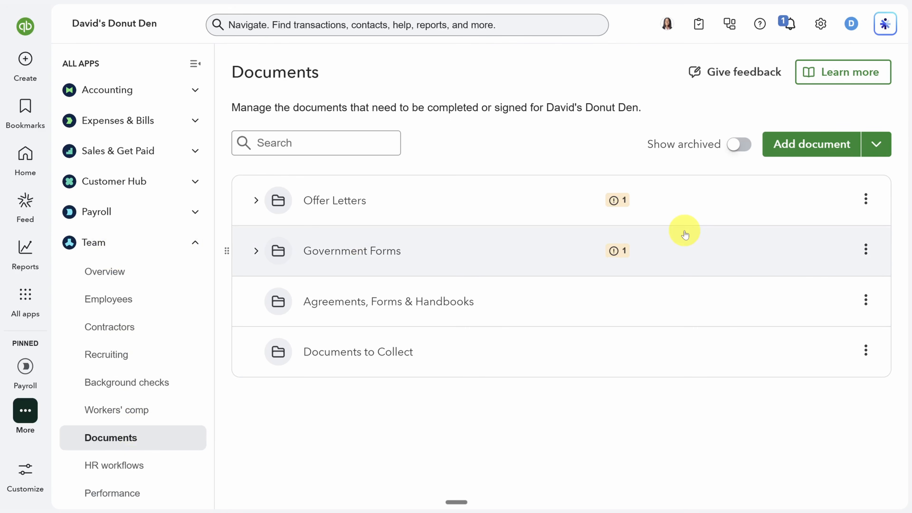
Step: In QuickBooks Documents, add an agreements, forms & handbook document by uploading the Davids_Donut_Den_Employee_Handbook file
left_click(823, 149)
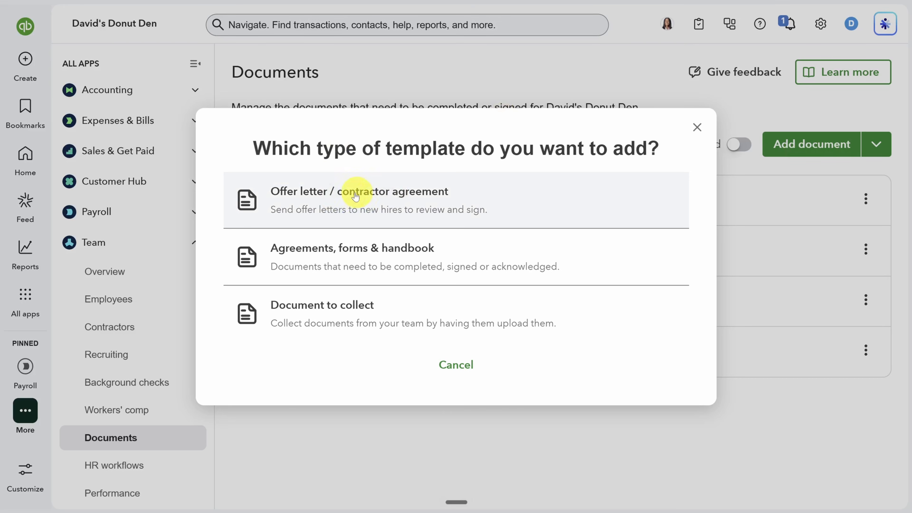
left_click(378, 265)
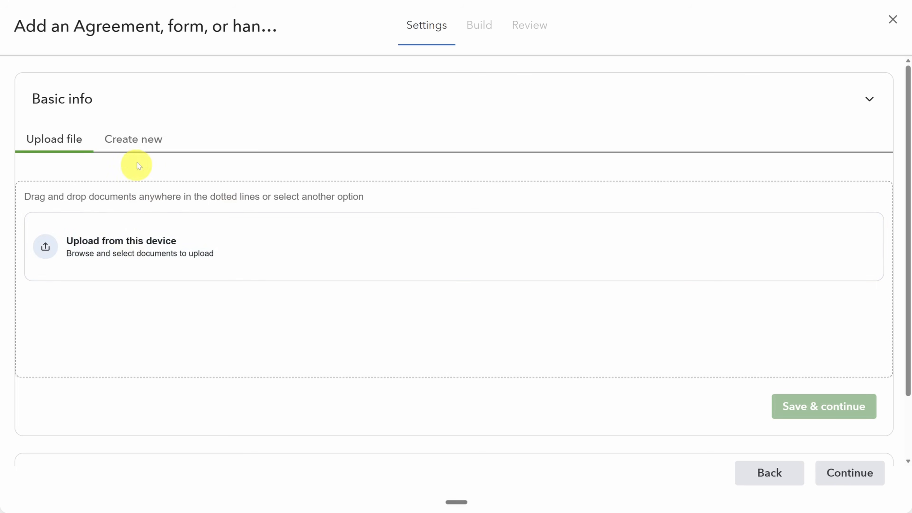
left_click(140, 140)
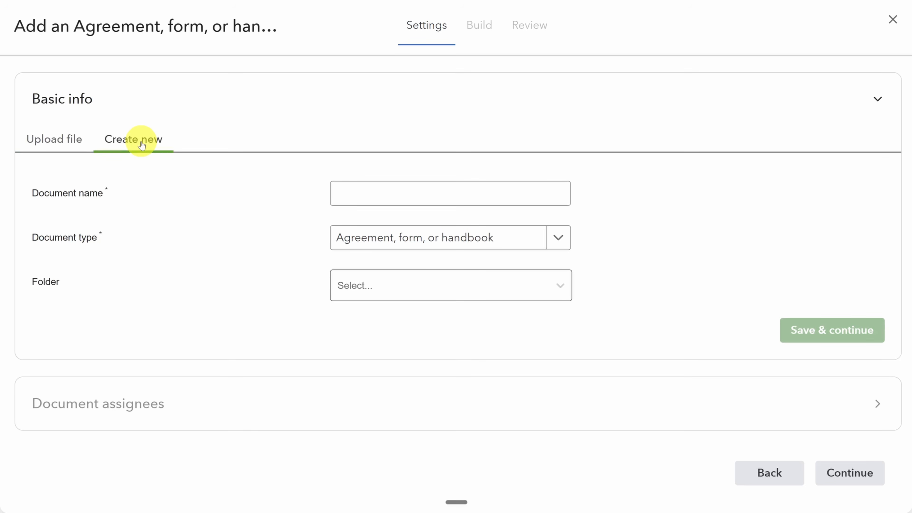
left_click(50, 138)
left_click_drag(151, 1, 89, 240)
Step: Continue to the employee handbook's document assignees, remove the document sender, and save the assignees
left_click(850, 377)
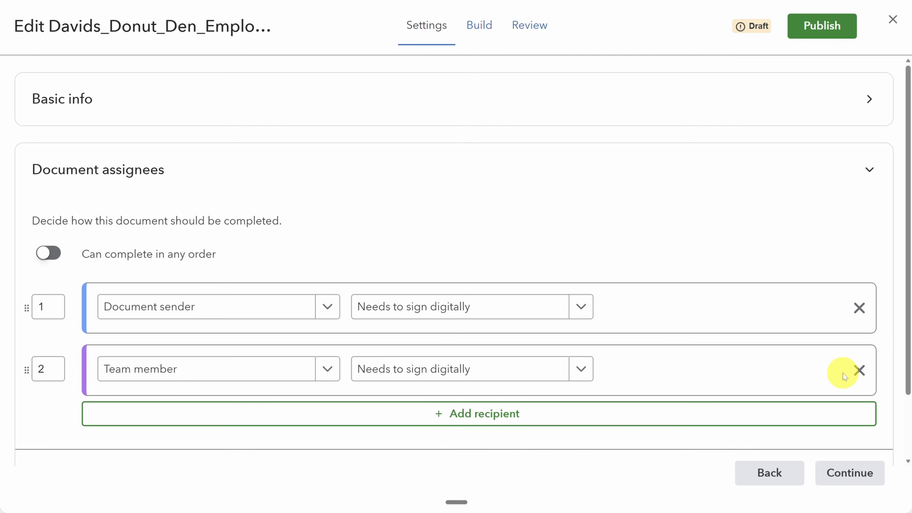
left_click(859, 308)
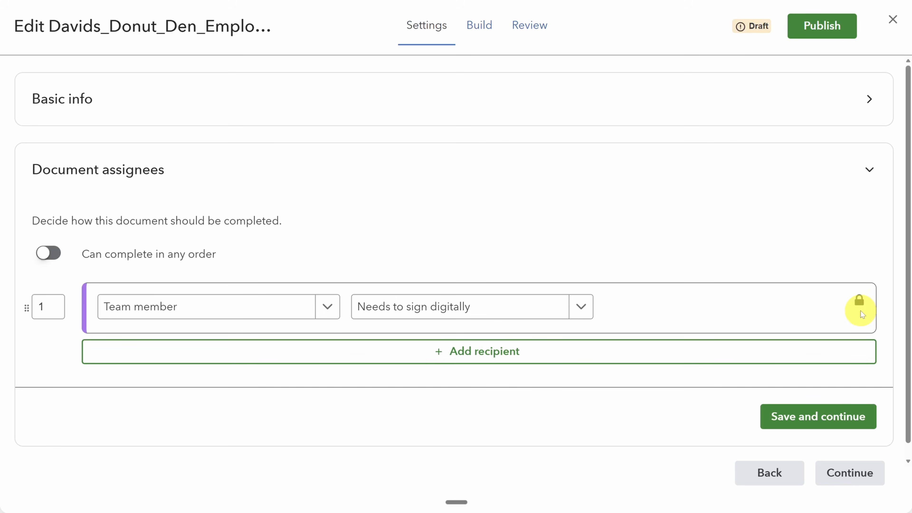
left_click(815, 418)
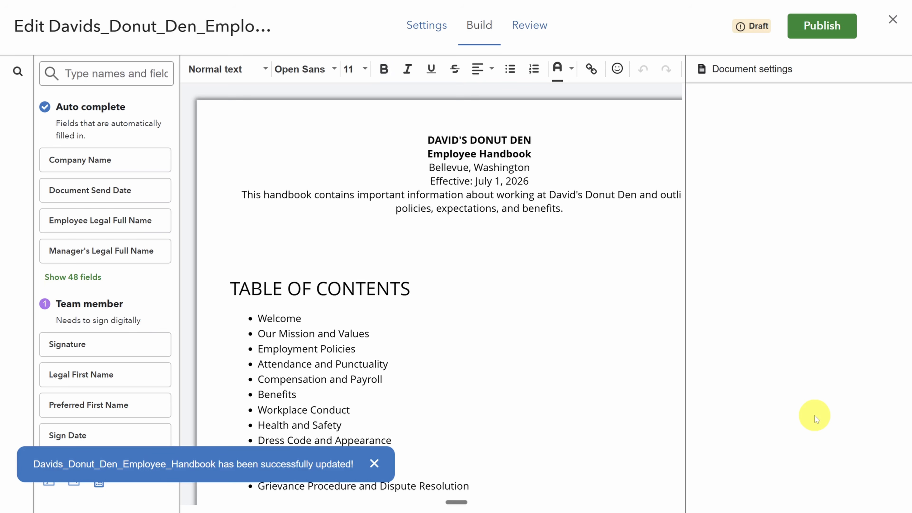
Step: Delete the manager name, manager signature and second date lines from the handbook's Employee Acknowledgment section
left_click_drag(682, 118, 672, 495)
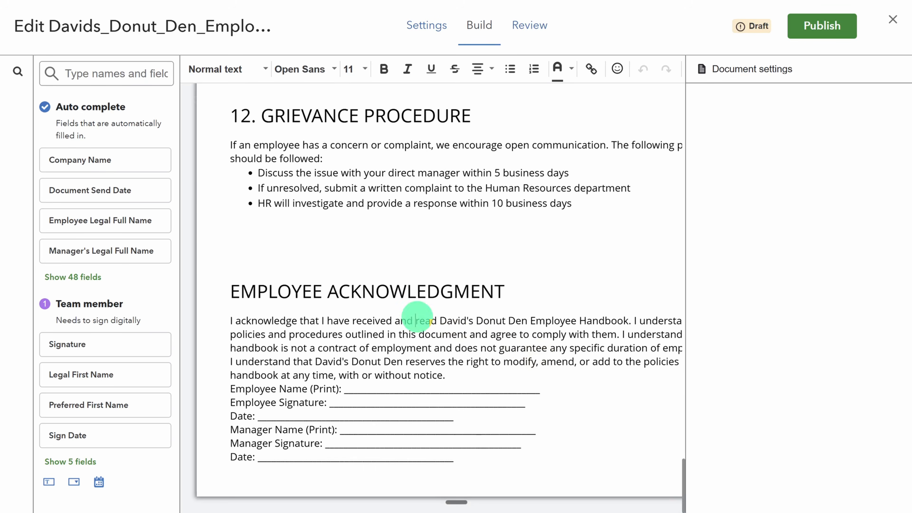
left_click_drag(416, 316, 449, 348)
left_click(479, 457)
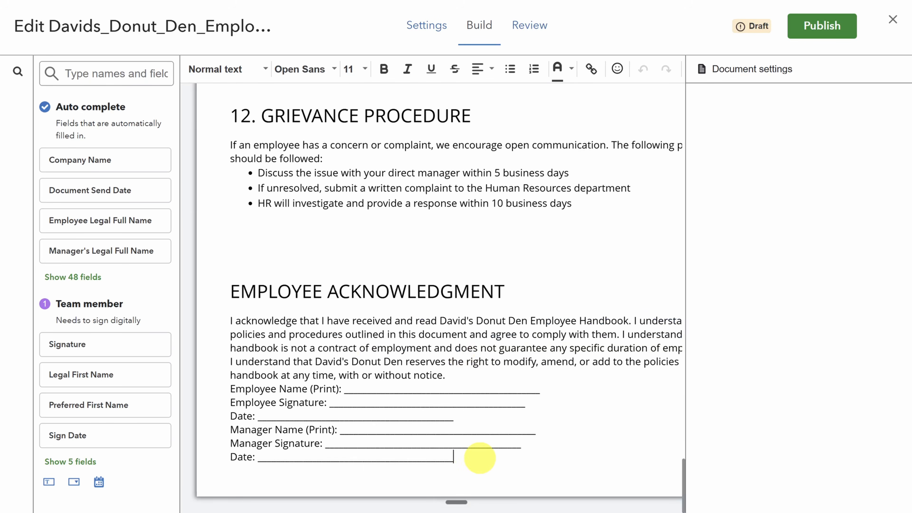
left_click_drag(458, 456, 218, 429)
key("BackSpace")
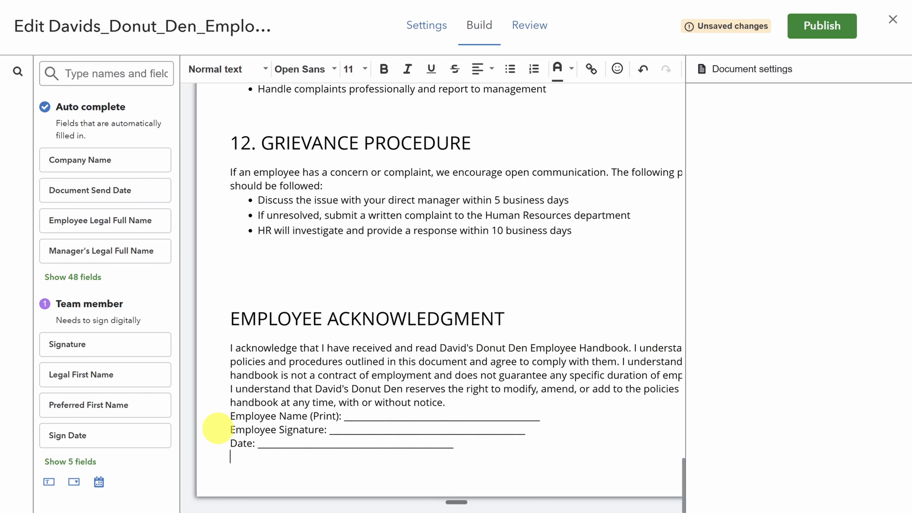
Step: Replace the employee name, signature and date blanks with the team member's Preferred Full Name, Signature and Sign Date fields, and publish the handbook for sending
left_click_drag(344, 429, 540, 431)
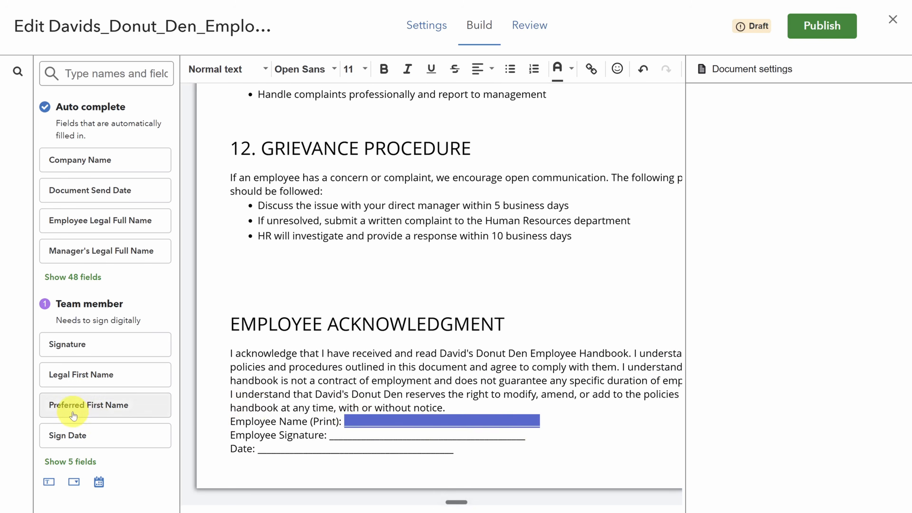
left_click(63, 464)
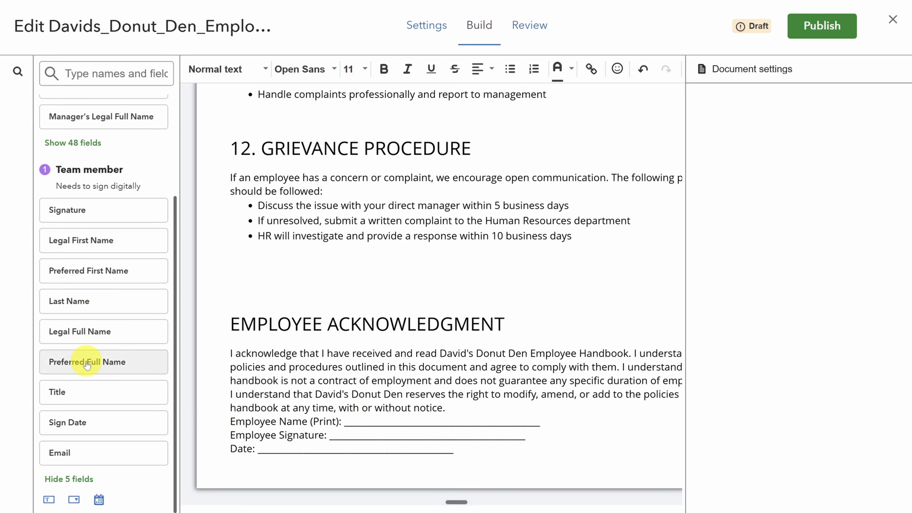
left_click(87, 362)
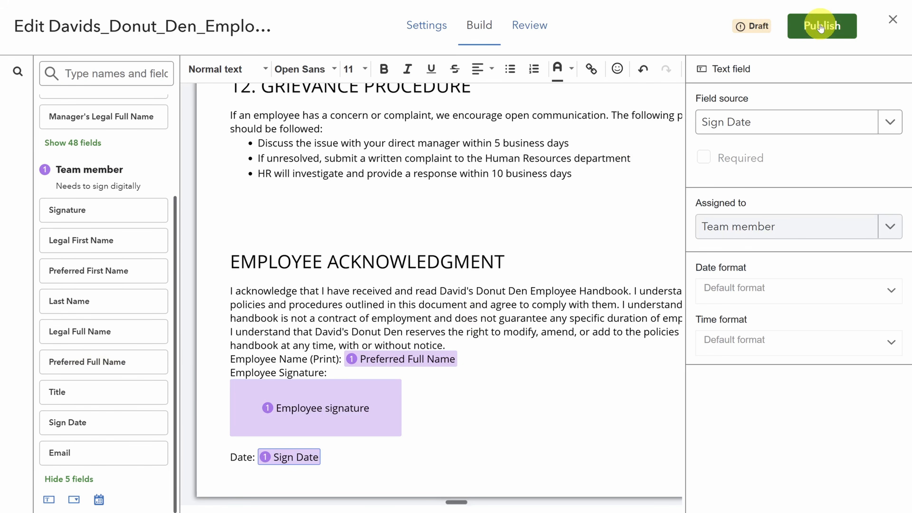
left_click(821, 28)
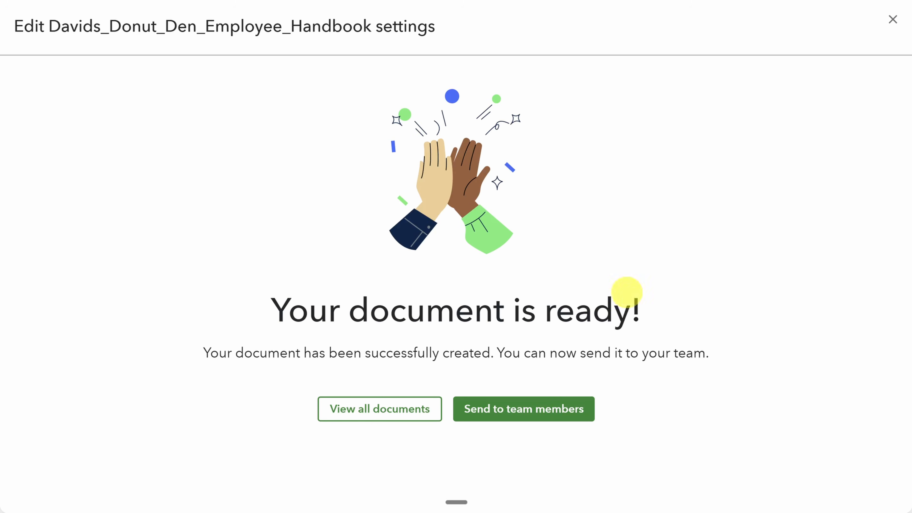
left_click(521, 417)
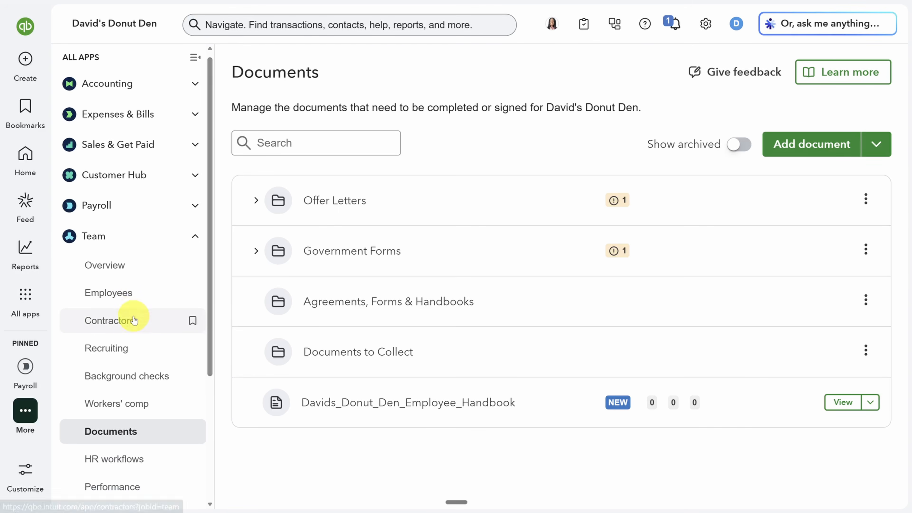
Step: Go to the team's Performance page and close the help article on performance reviews and goals
scroll(125, 316, "down", 3)
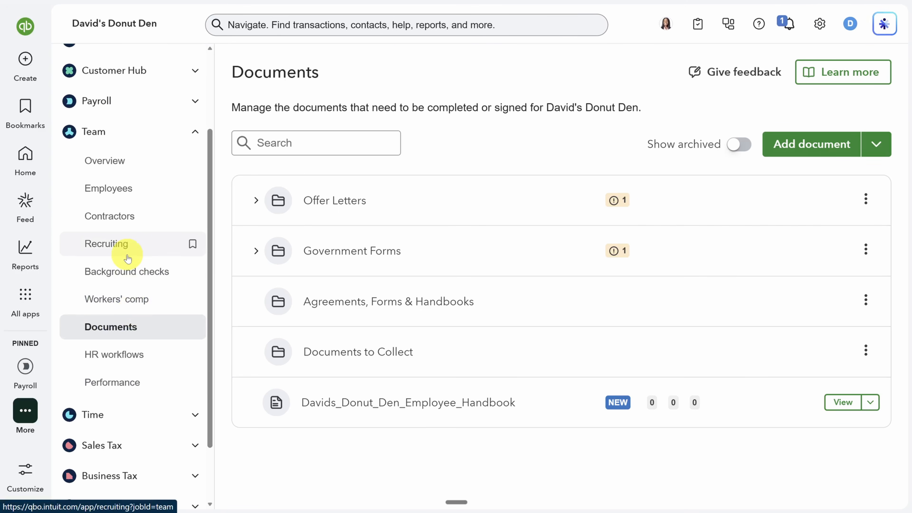
left_click(125, 380)
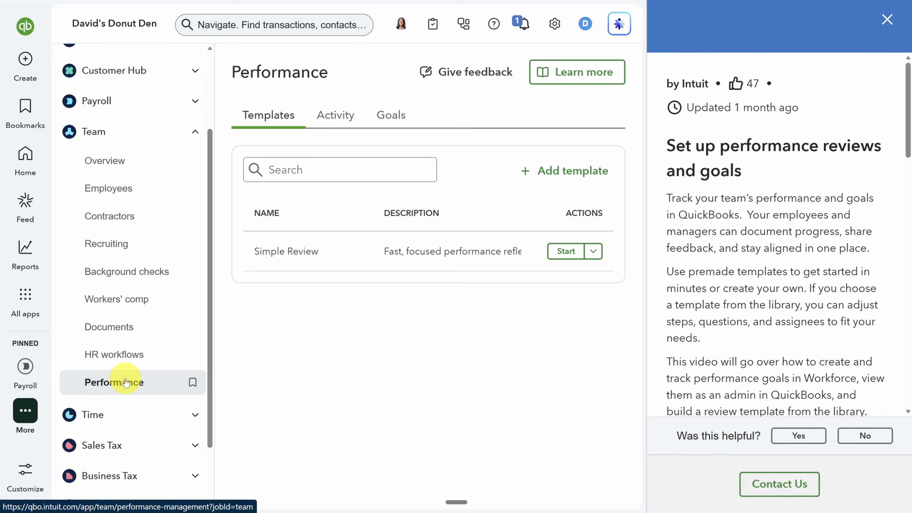
left_click(886, 20)
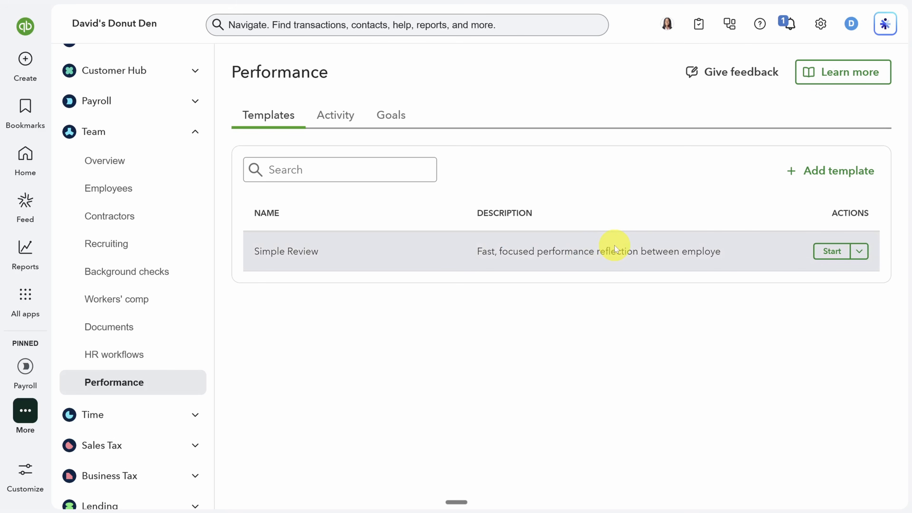
Step: Look through the performance review templates offered for adding, from 360 Review to Simple Review, without adding one
left_click(809, 174)
left_click(666, 212)
scroll(401, 264, "down", 3)
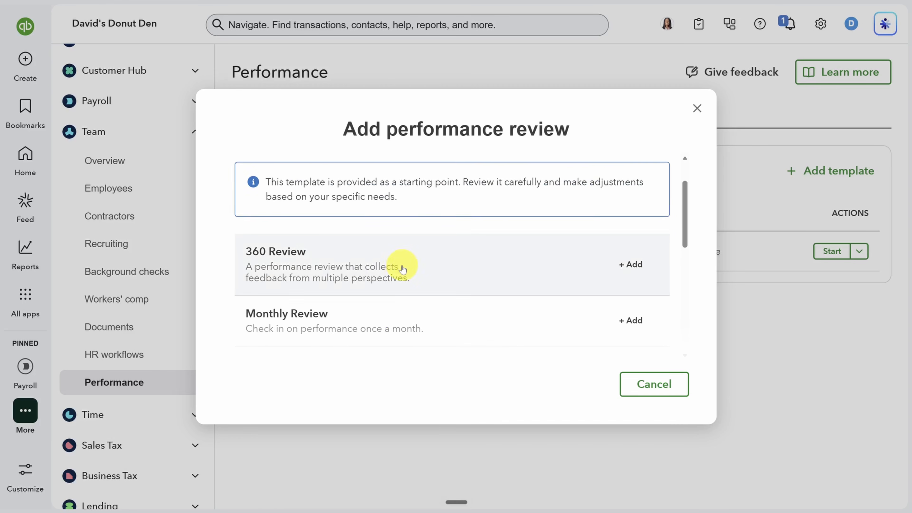
scroll(399, 265, "down", 2)
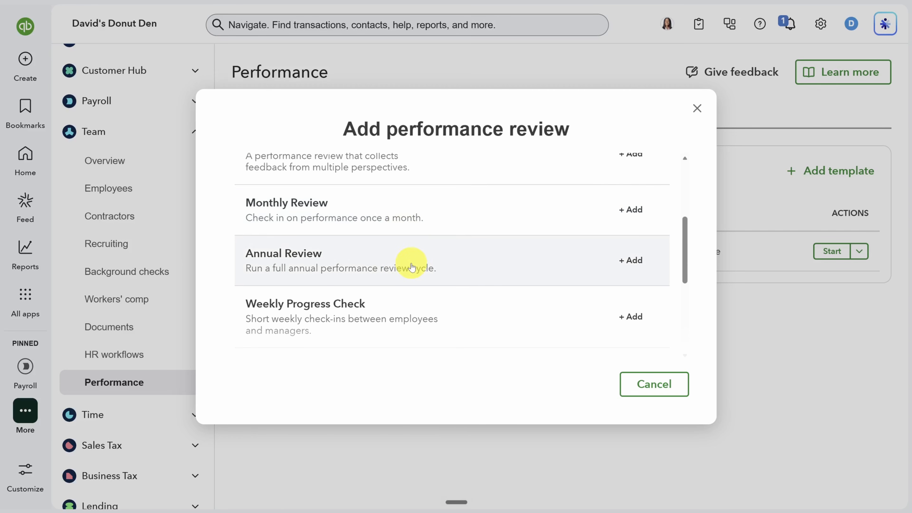
scroll(411, 265, "down", 4)
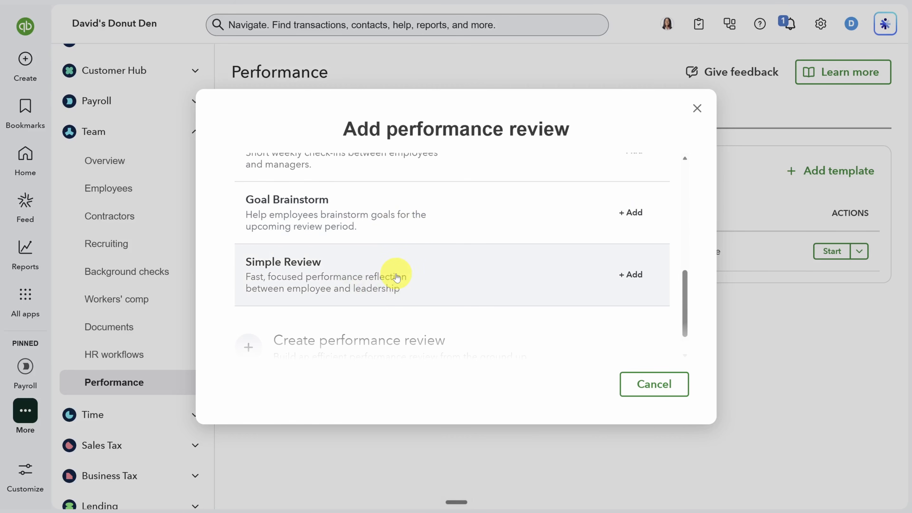
left_click(652, 384)
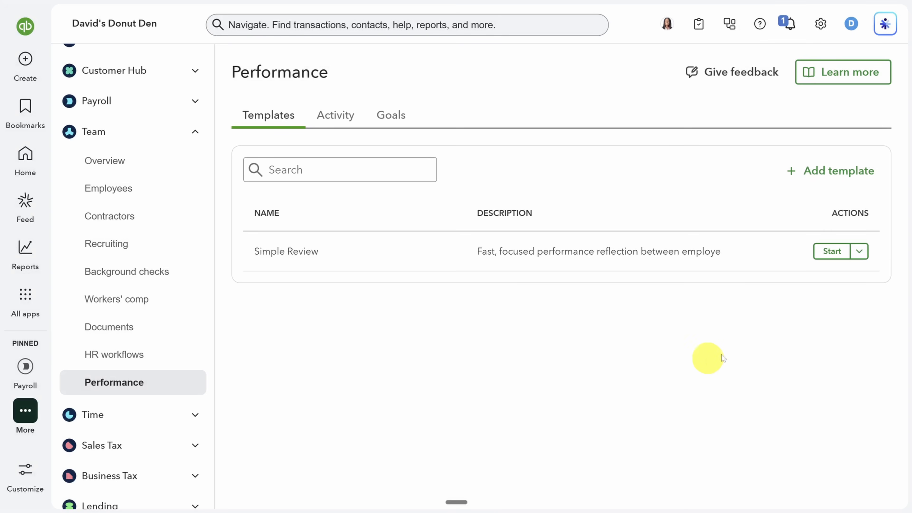
Step: Open the Simple Review template for editing and view the content of its Employee's Self Review step
left_click(860, 251)
left_click(812, 305)
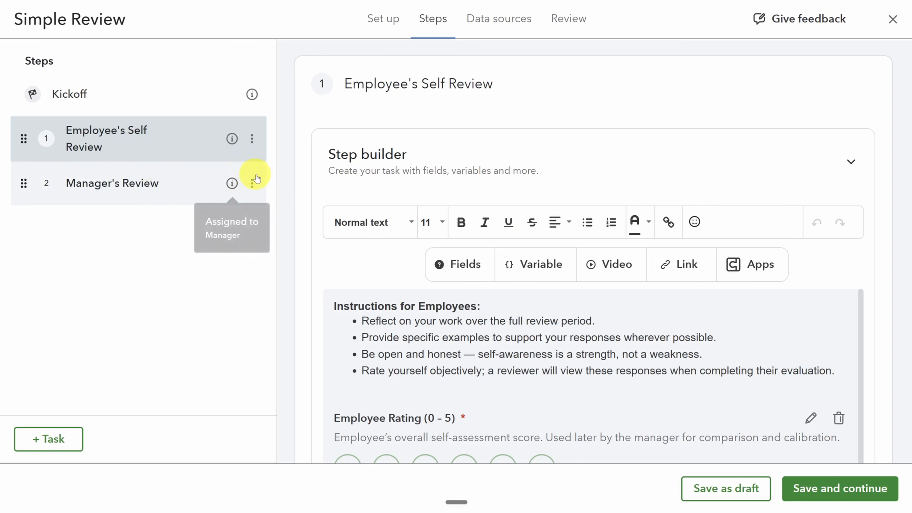
scroll(293, 185, "down", 5)
scroll(436, 211, "up", 2)
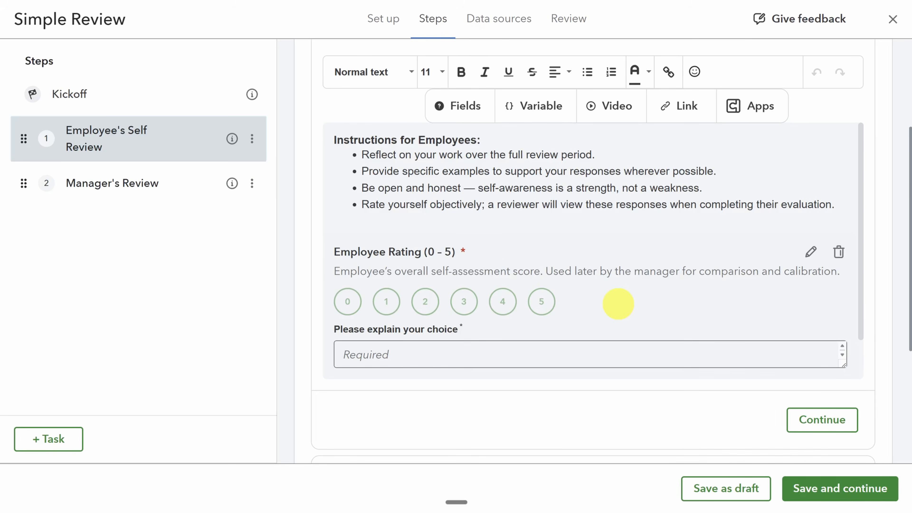
Step: Insert the performance review field "What areas of improvement could you work on?" into the Employee's Self Review step
left_click(450, 108)
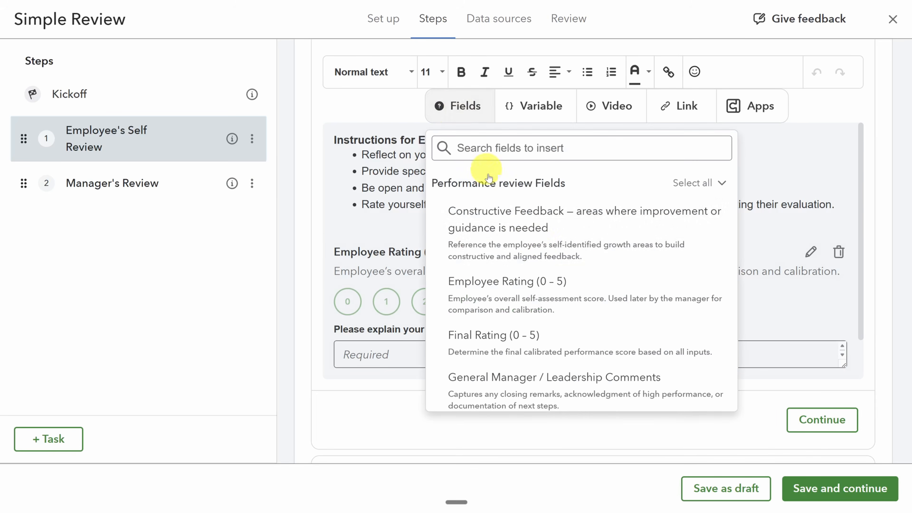
scroll(542, 253, "down", 15)
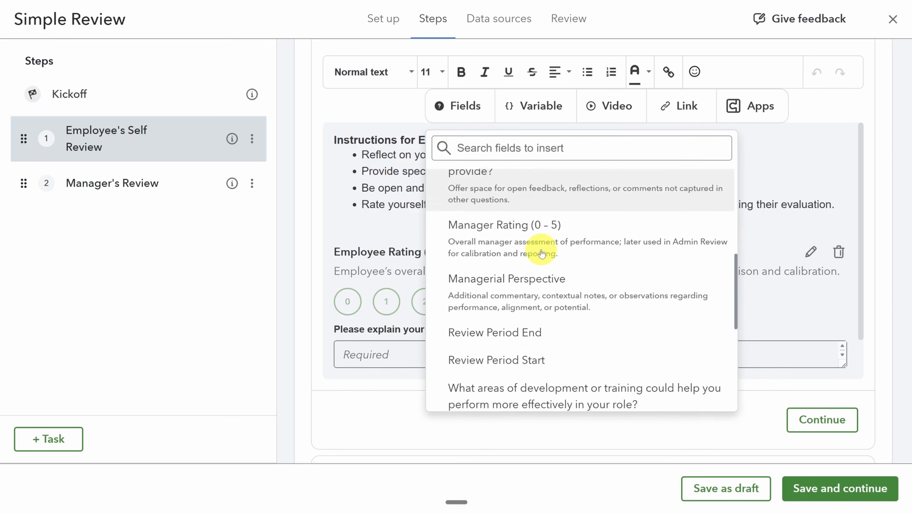
scroll(542, 253, "down", 2)
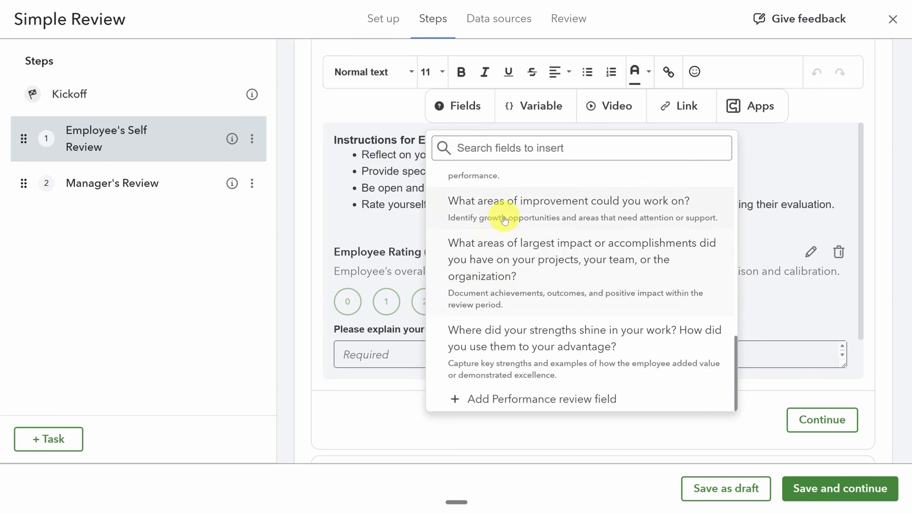
left_click(510, 203)
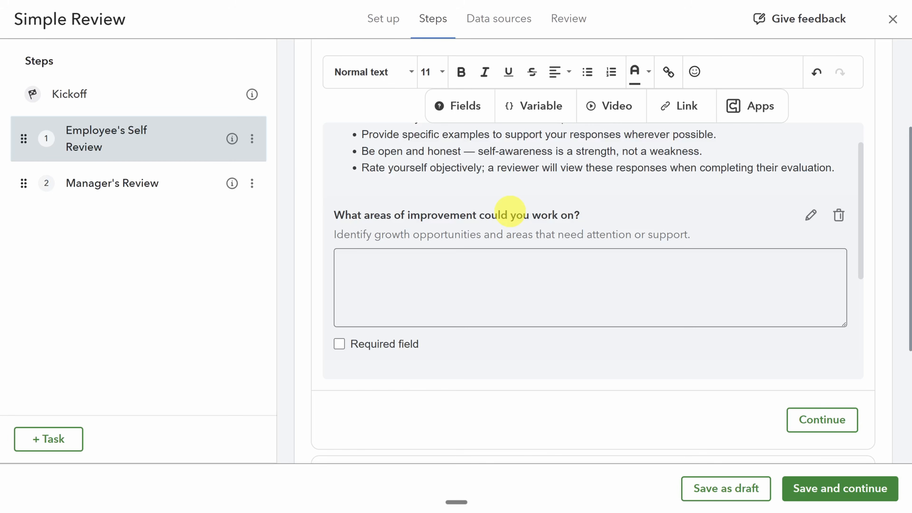
Step: In the Manager's Review step, insert the variable "What areas of improvement could you work on?" on a new line below Employee Rating (0 – 5)
left_click(203, 184)
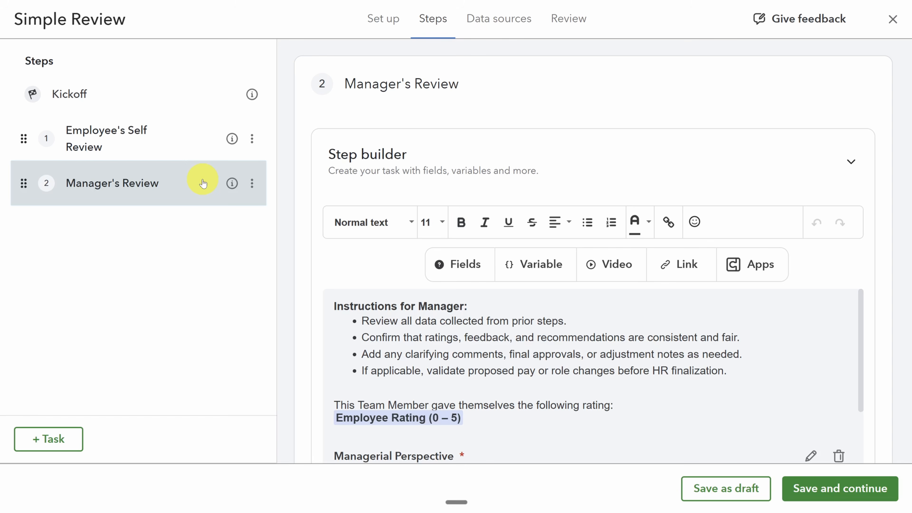
scroll(348, 143, "down", 5)
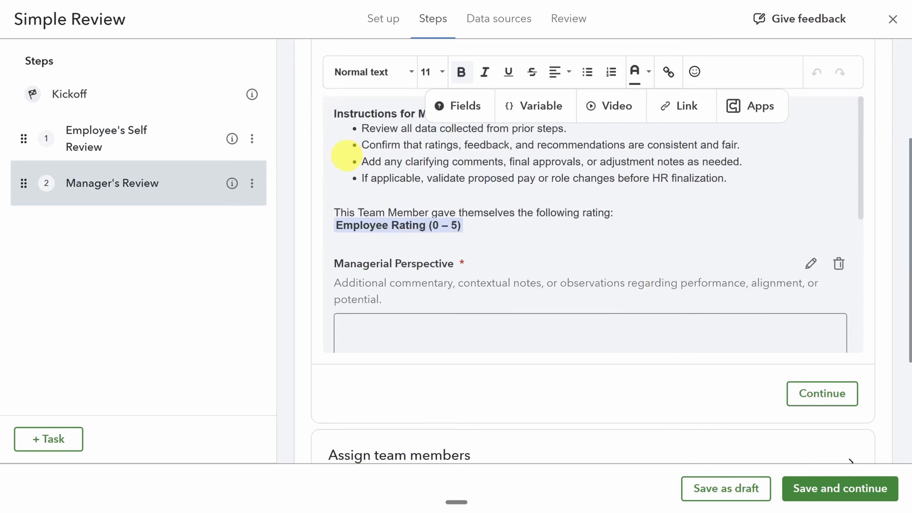
left_click_drag(465, 195, 330, 196)
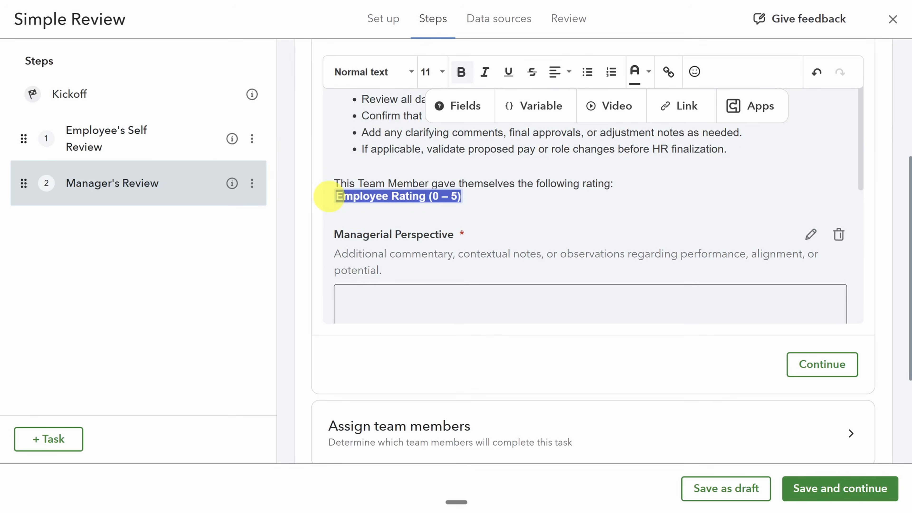
left_click(356, 213)
key("Return")
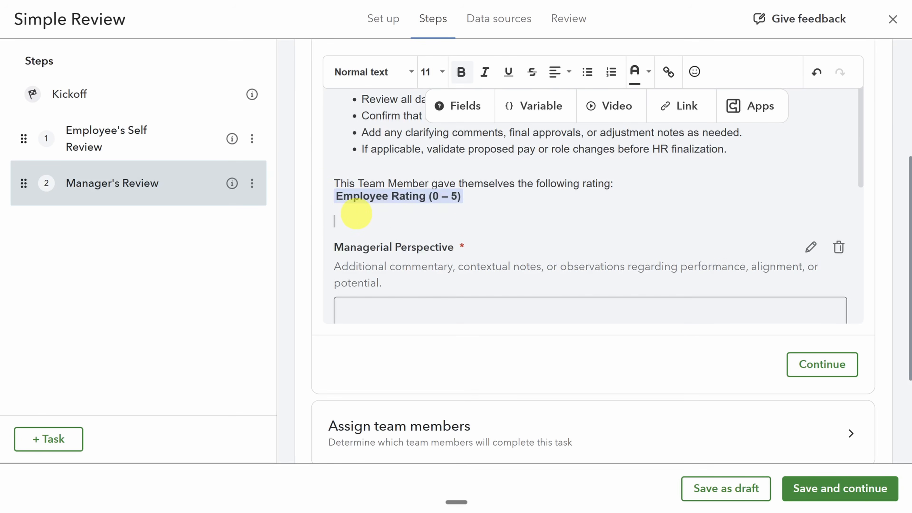
left_click(550, 107)
scroll(544, 253, "down", 15)
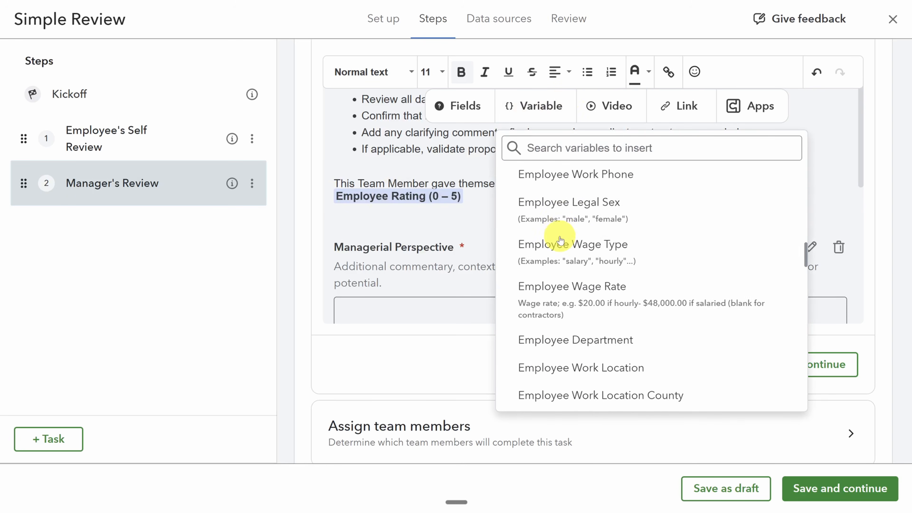
scroll(610, 245, "down", 10)
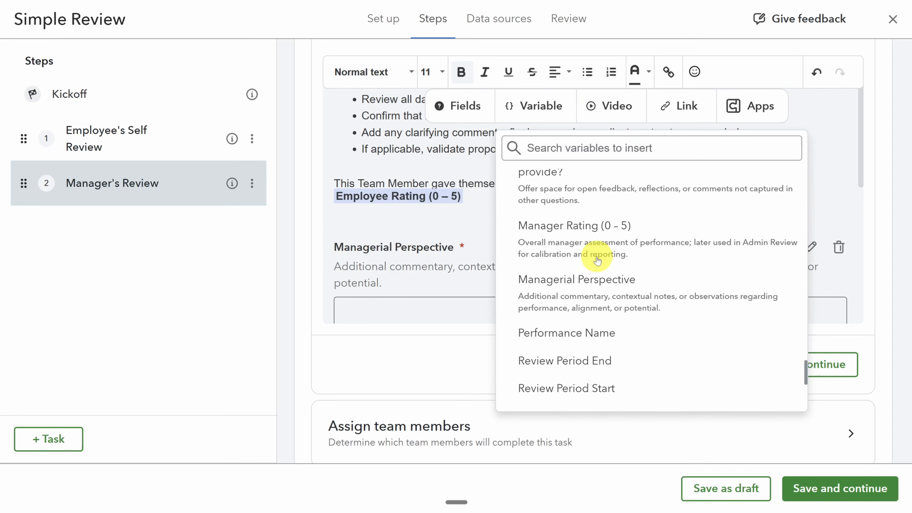
left_click(576, 239)
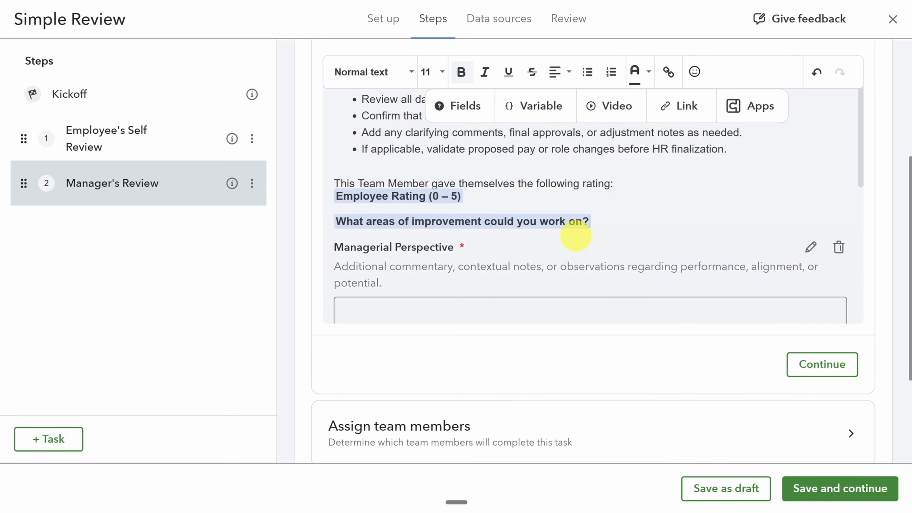